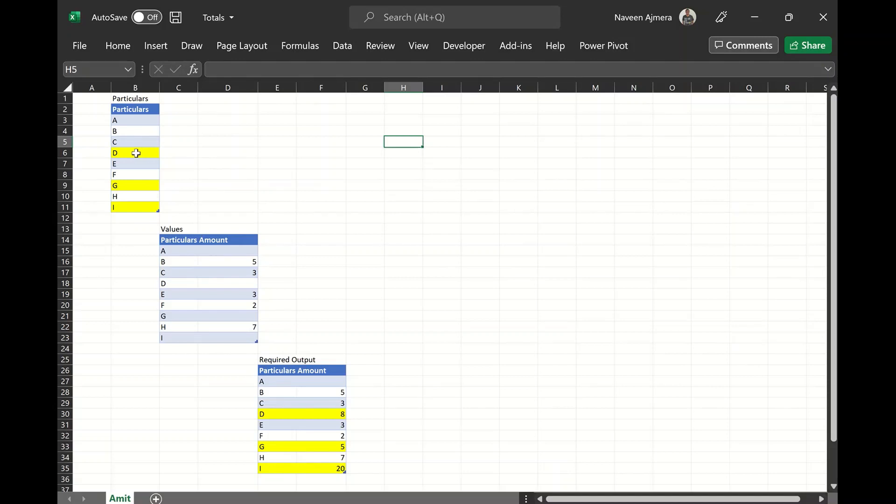
Examine the highlighted total rows D, G and I and the amounts each one sums in the Required Output table
click(136, 153)
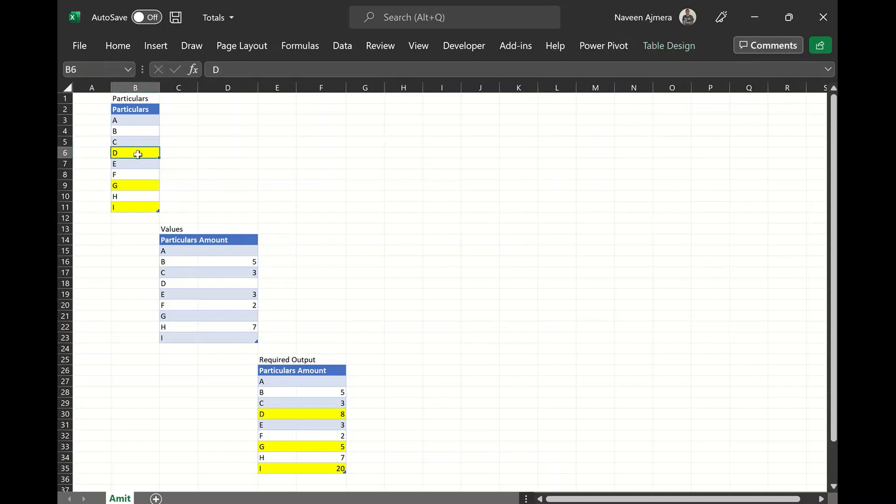
click(286, 415)
drag(335, 382, 338, 405)
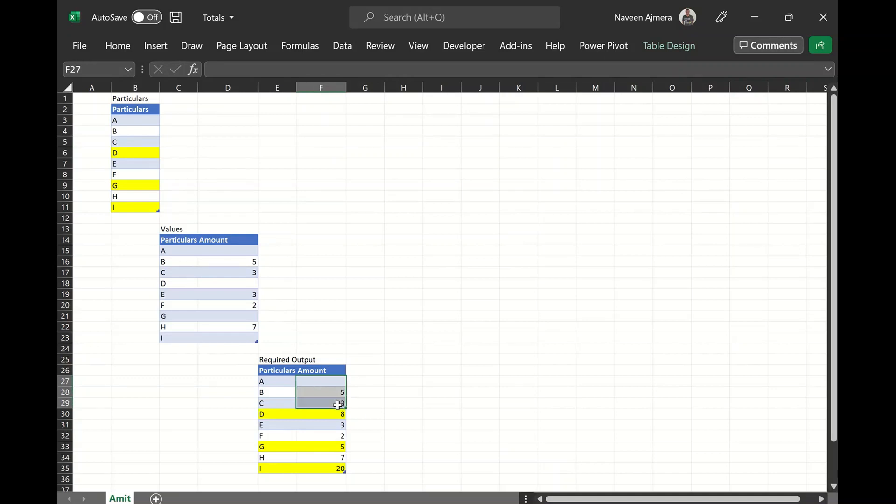
click(276, 447)
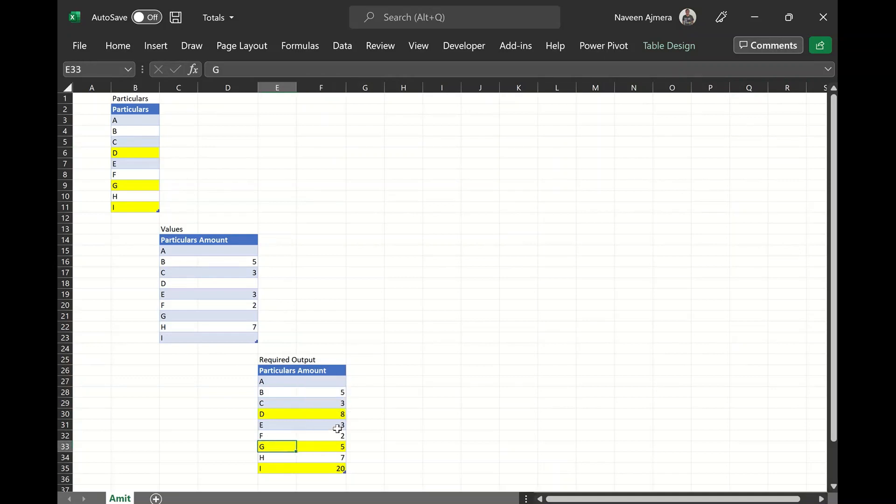
drag(337, 426, 339, 436)
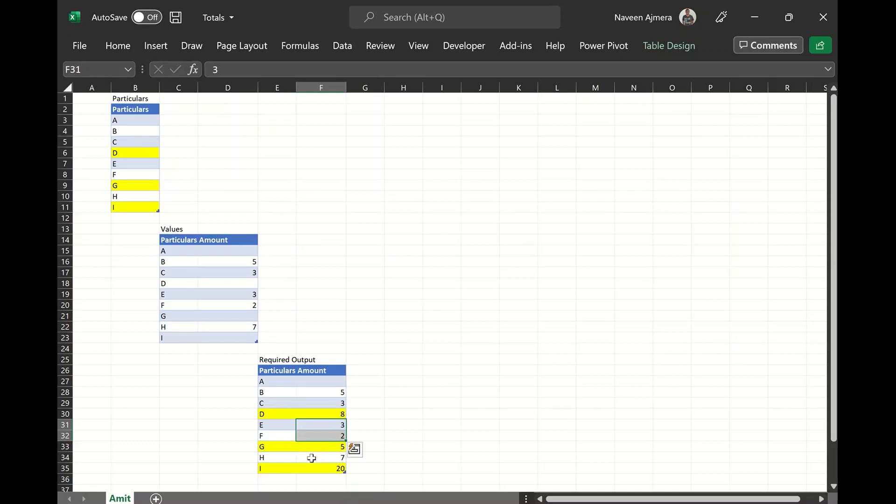
click(280, 469)
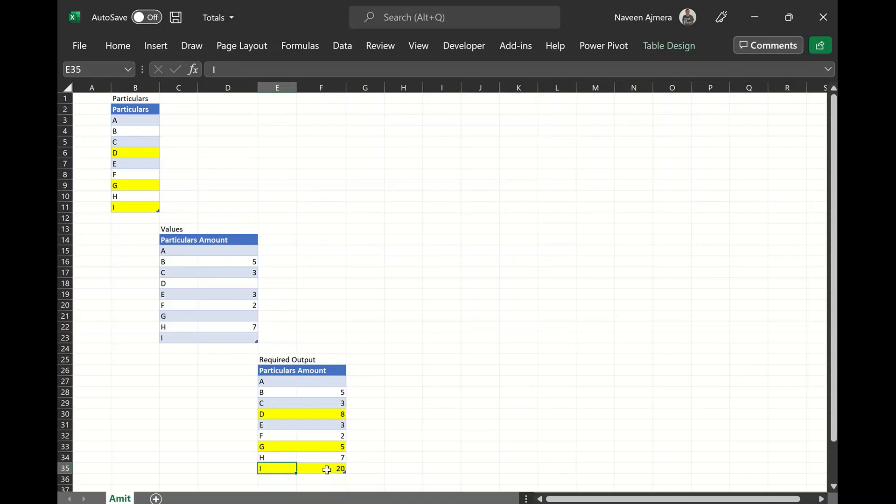
Add two columns named SubTotal and GrandTotal to the Particulars table, starting in cell C2
click(181, 110)
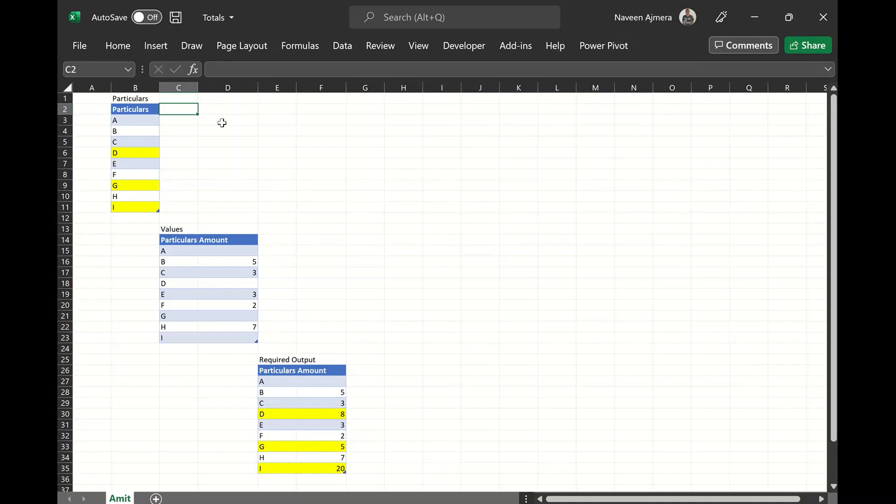
text(SubTotal)
key(Tab)
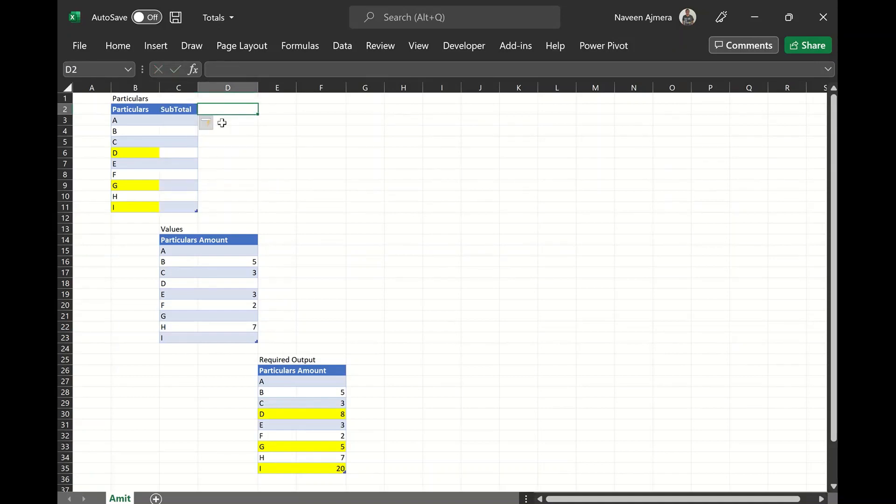
text(GrandTotal)
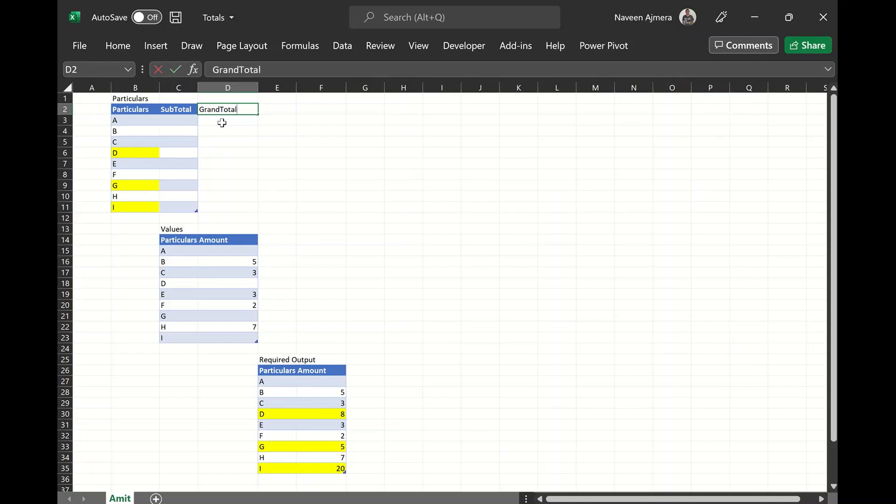
key(Return)
Mark the subtotal rows by entering D in C6 and G in C9 of the SubTotal column
key(Down)
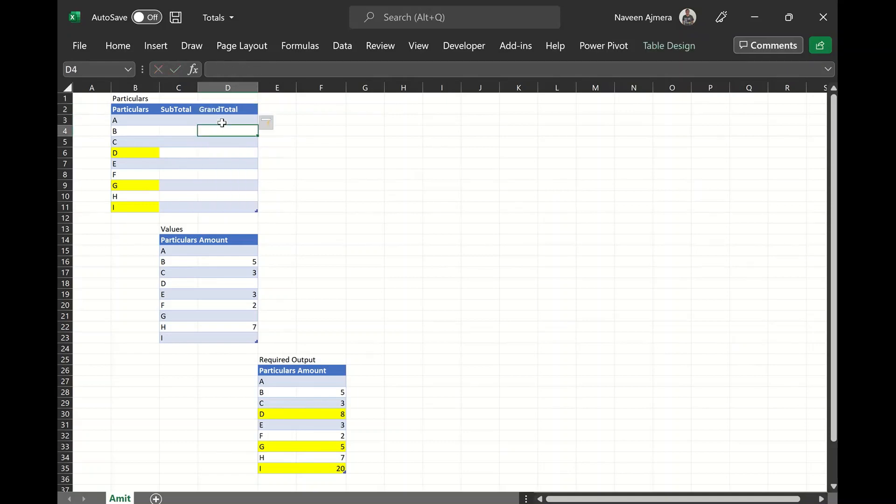
key(Down)
key(Down)
key(Left)
text(D)
key(Return)
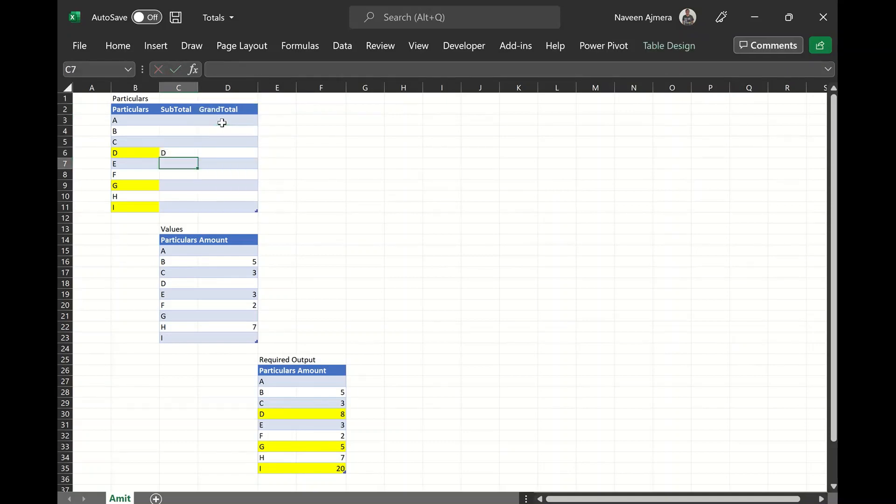
key(Down)
key(Down)
text(G)
key(Return)
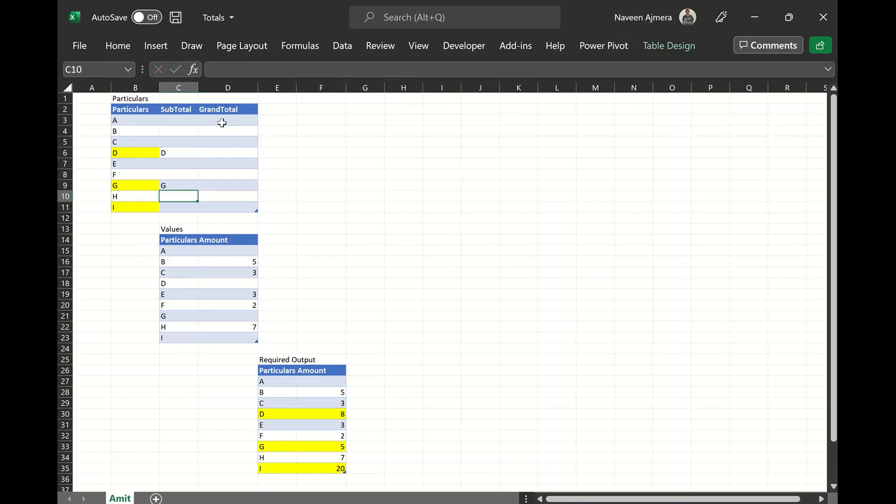
Mark the grand total row by entering I in D11 of the GrandTotal column
key(Down)
key(Right)
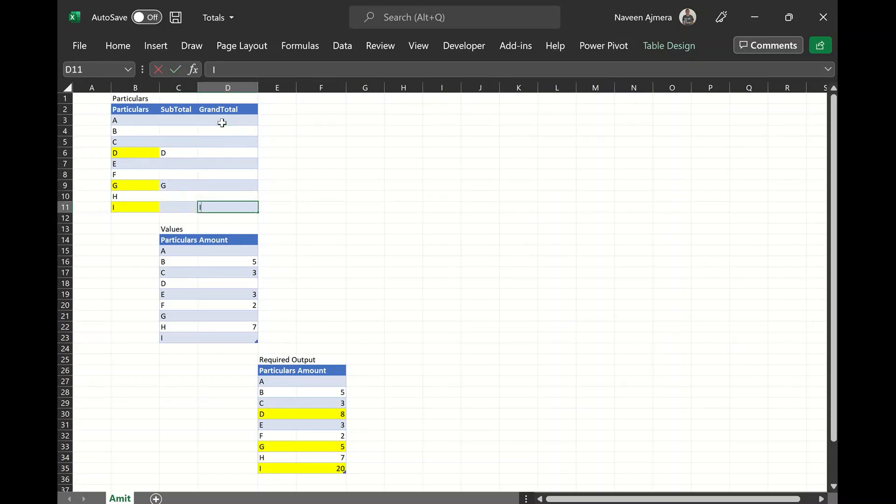
key(Return)
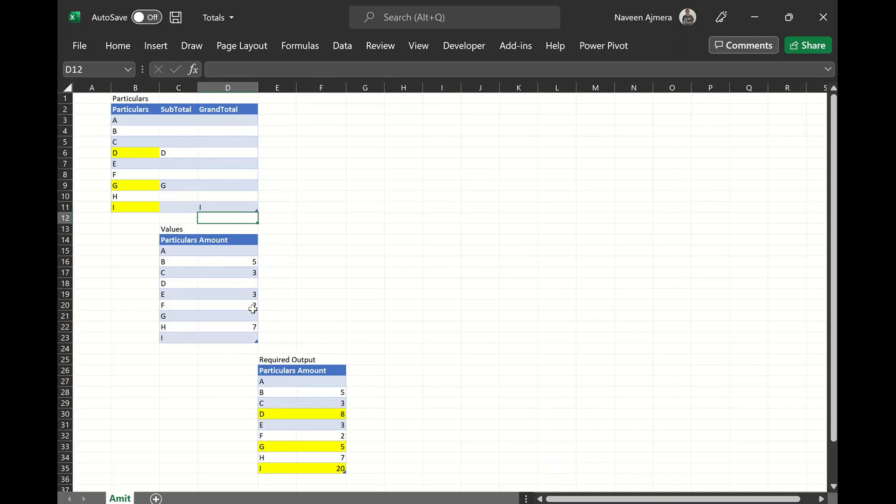
Create a blank Power Query that lists the workbook's tables with the formula =Excel.CurrentWorkbook()
click(330, 47)
click(95, 106)
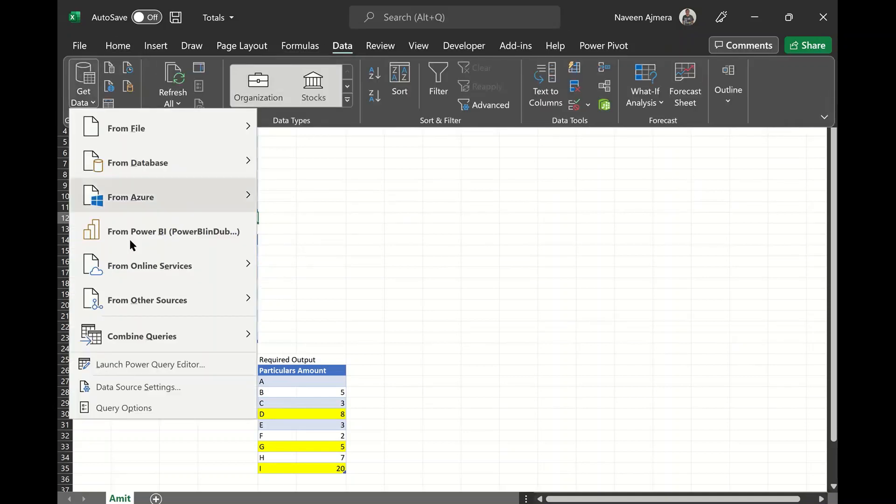
mouse_move(159, 301)
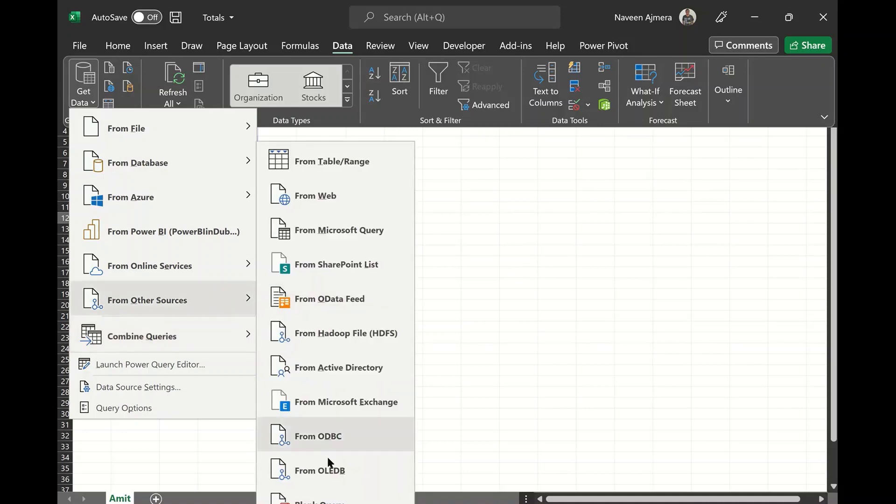
click(308, 498)
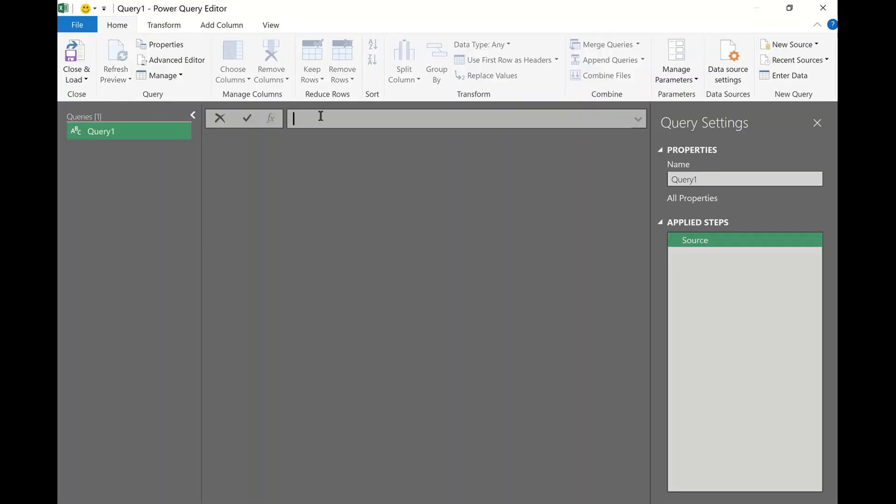
text(=exce)
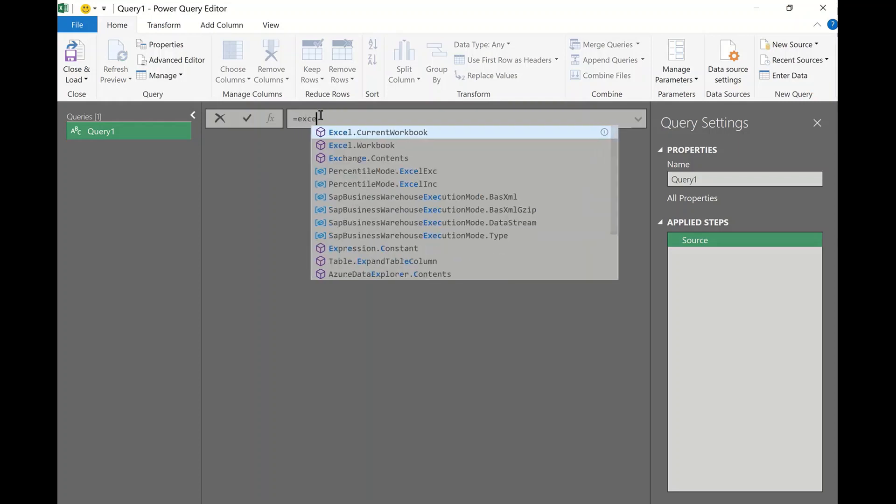
key(Tab)
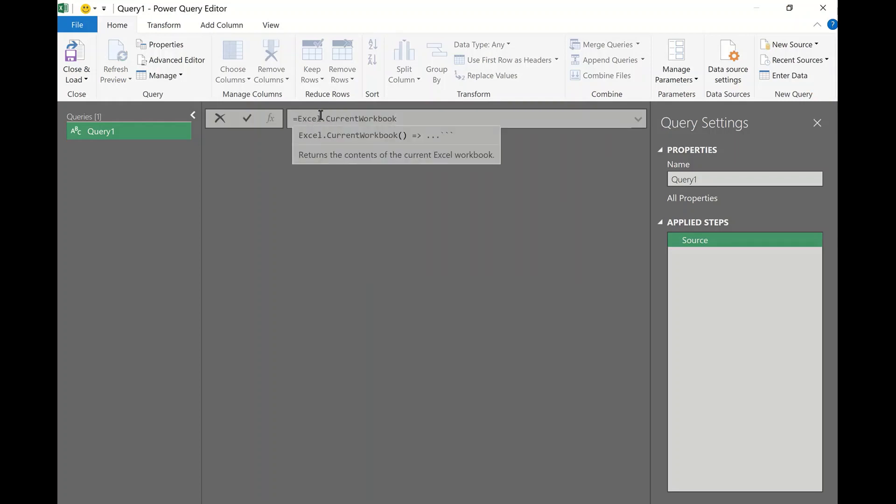
text(())
key(Return)
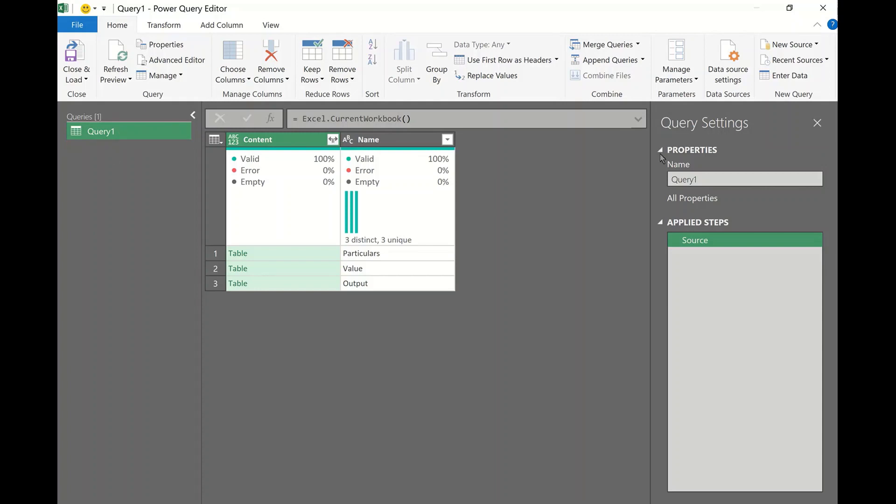
Rename the new query as Source
double_click(668, 180)
text(S)
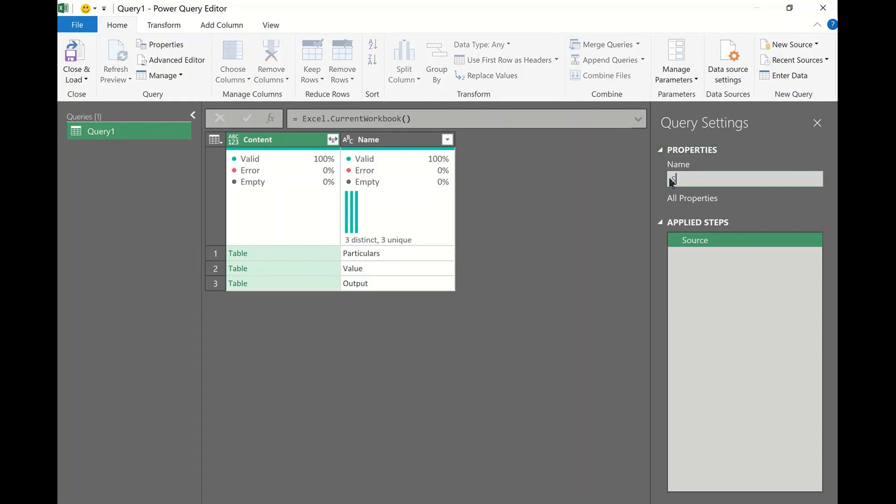
text(ource)
key(Return)
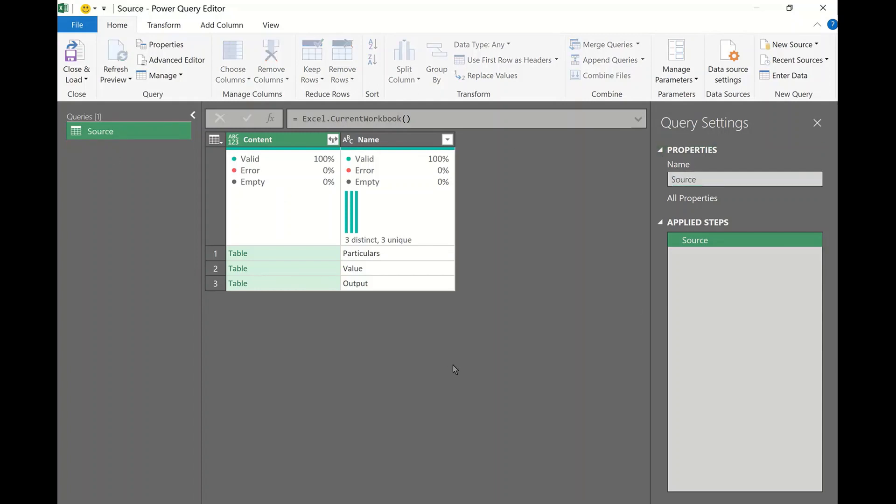
Create a reference to the Source query and drill into its Value table
right_click(103, 134)
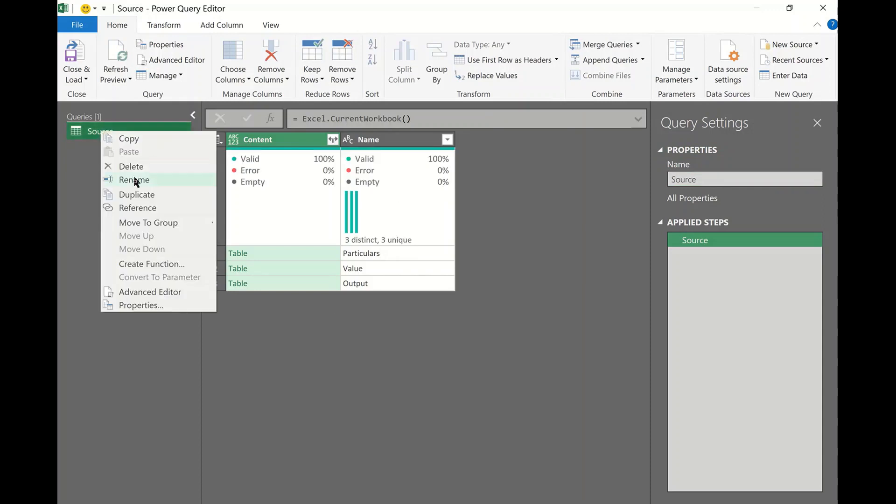
click(136, 207)
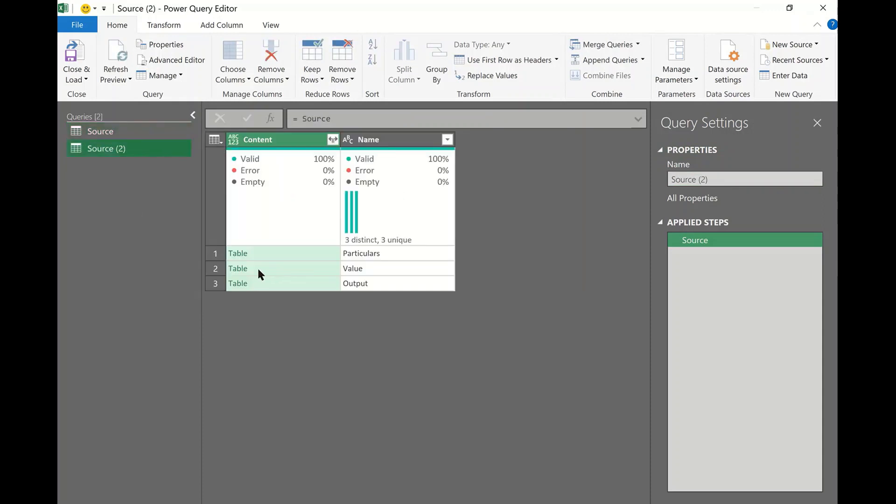
click(245, 275)
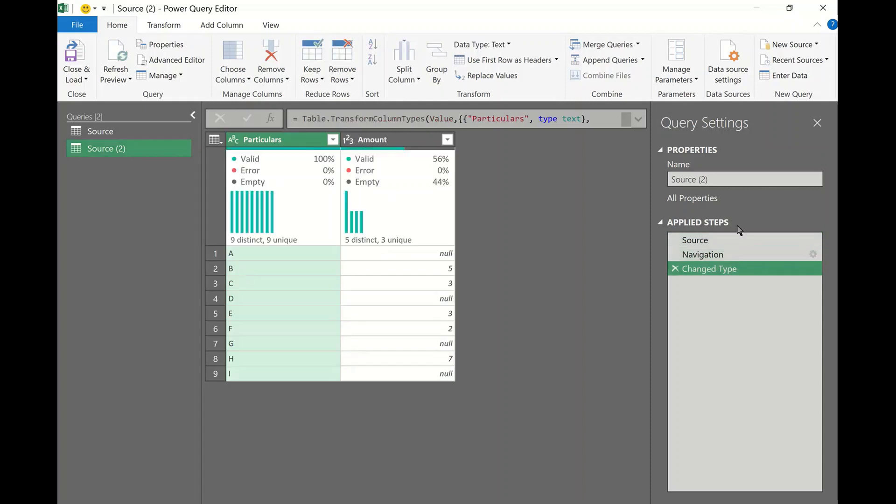
Rename the referenced query holding the amounts as Values
click(717, 182)
key(ctrl+a)
text(V)
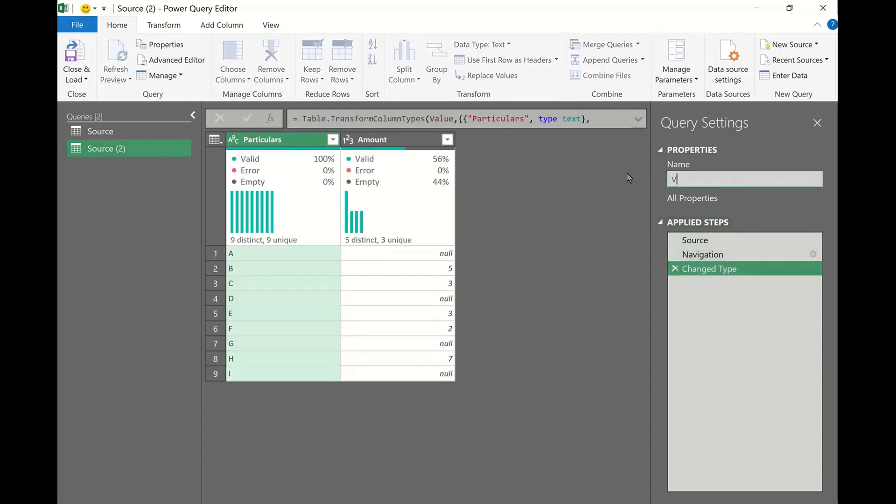
text(alues)
click(490, 277)
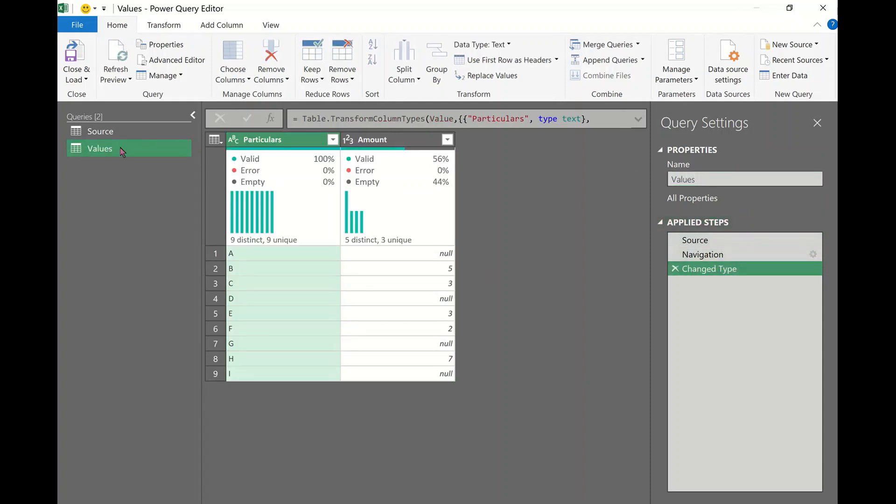
Create another reference to the Source query and drill into its Particulars table
right_click(107, 137)
click(138, 208)
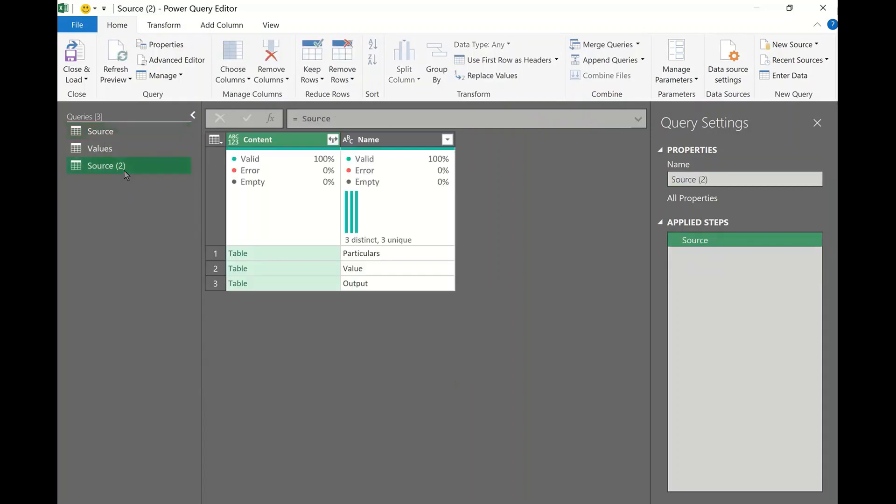
click(242, 253)
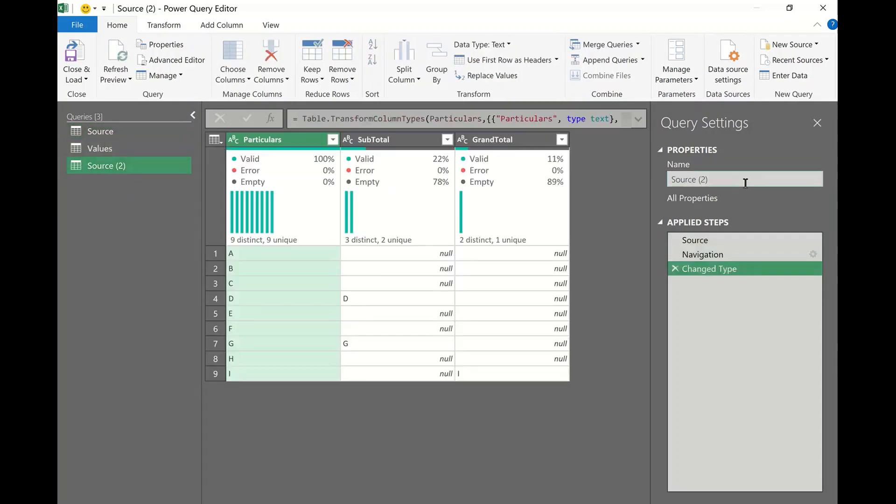
Rename the query containing the SubTotal and GrandTotal columns as Particulars
drag(743, 182, 648, 186)
text(Par)
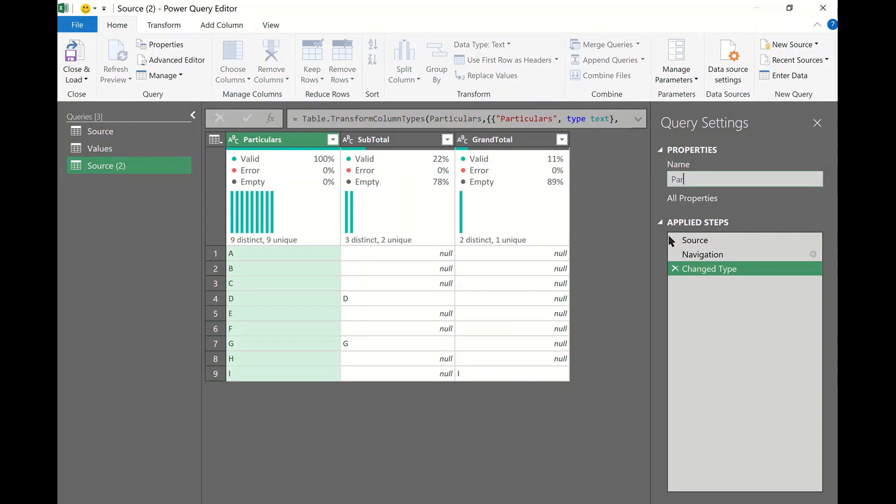
text(ticulars)
key(Return)
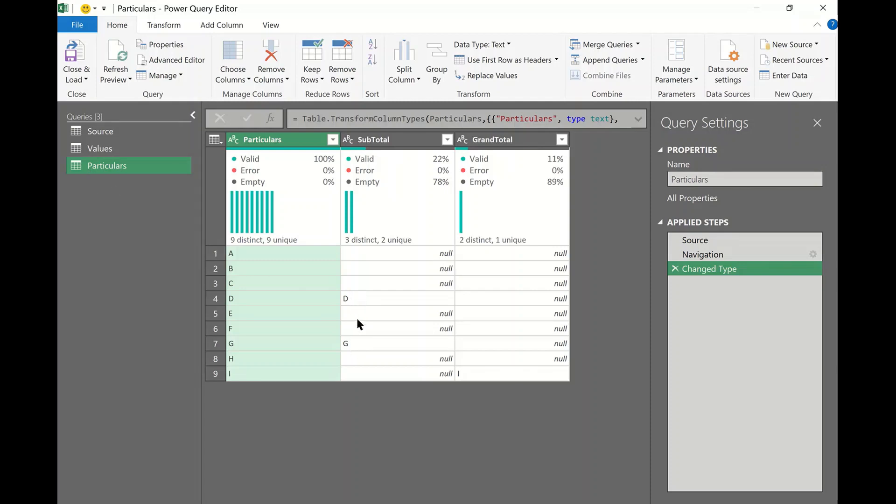
Fill the SubTotal column upwards in the Particulars query
click(402, 141)
right_click(402, 142)
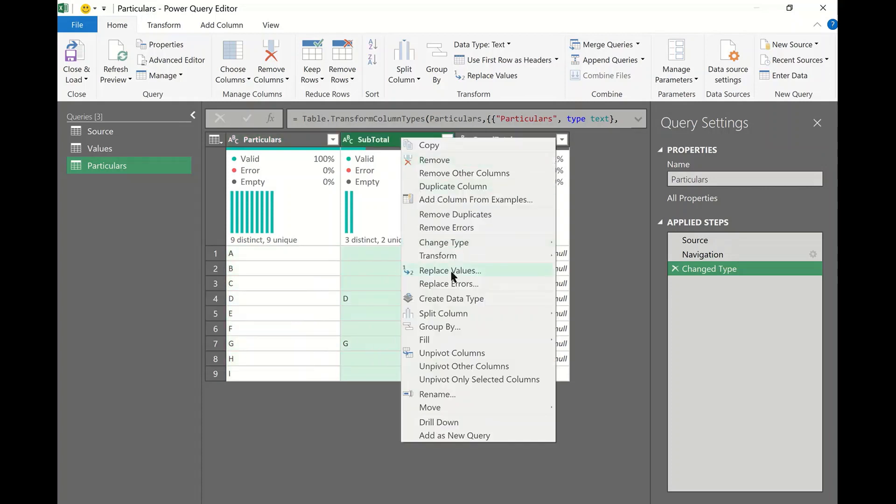
mouse_move(455, 345)
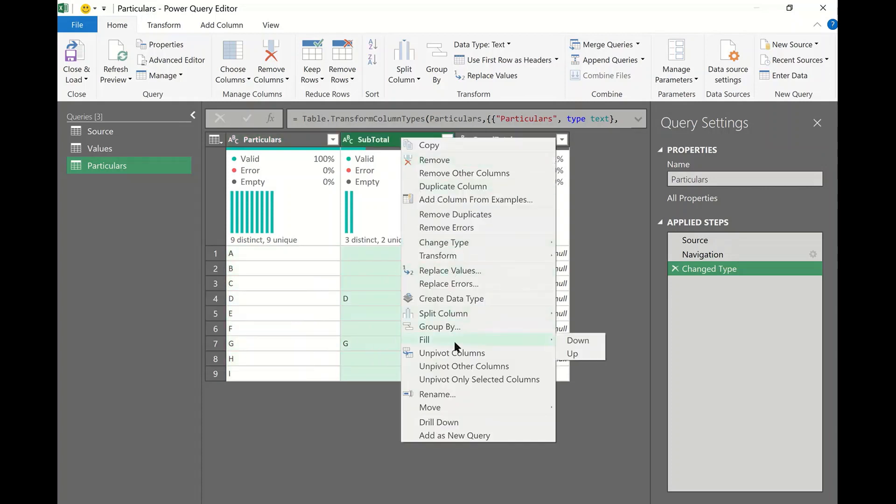
click(572, 353)
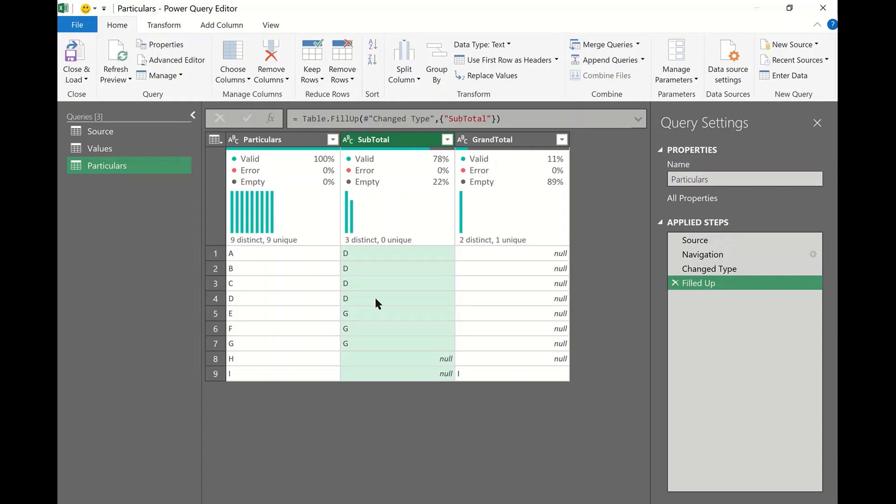
Fill the GrandTotal column upwards in the Particulars query
click(500, 140)
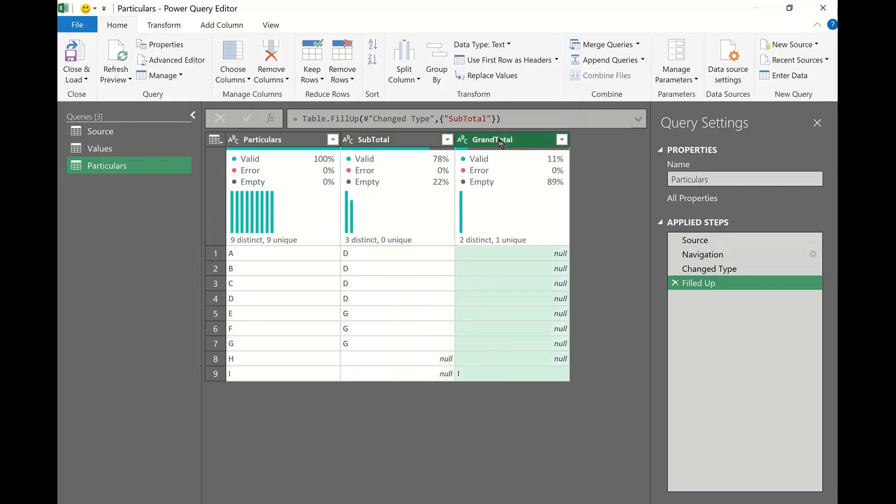
right_click(500, 141)
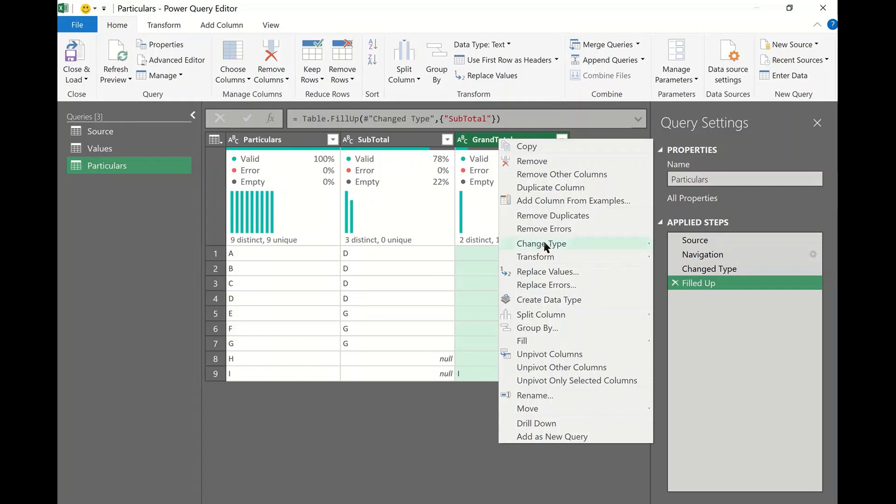
mouse_move(539, 343)
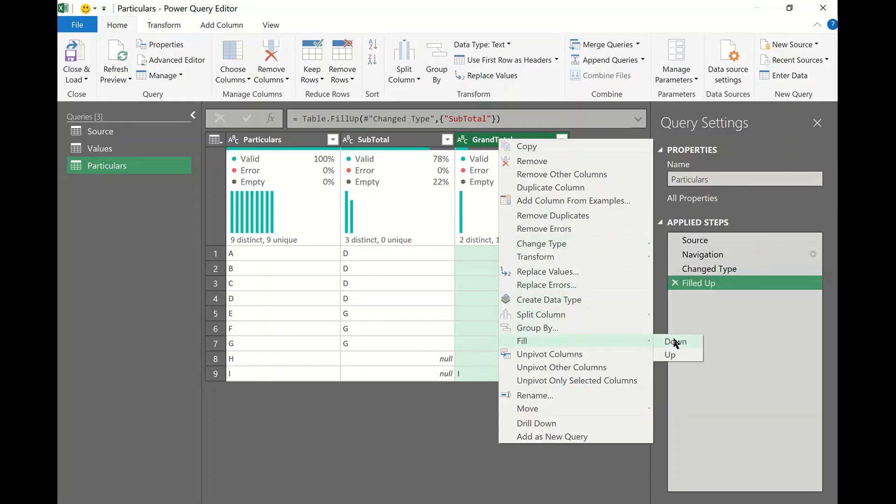
click(670, 355)
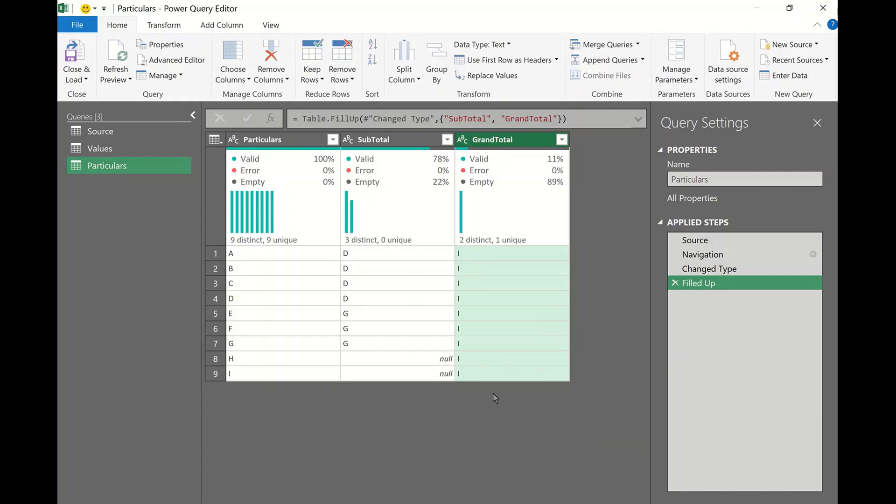
Merge the Values query with the Particulars query as a new query, matching on their Particulars columns with a left outer join
click(114, 157)
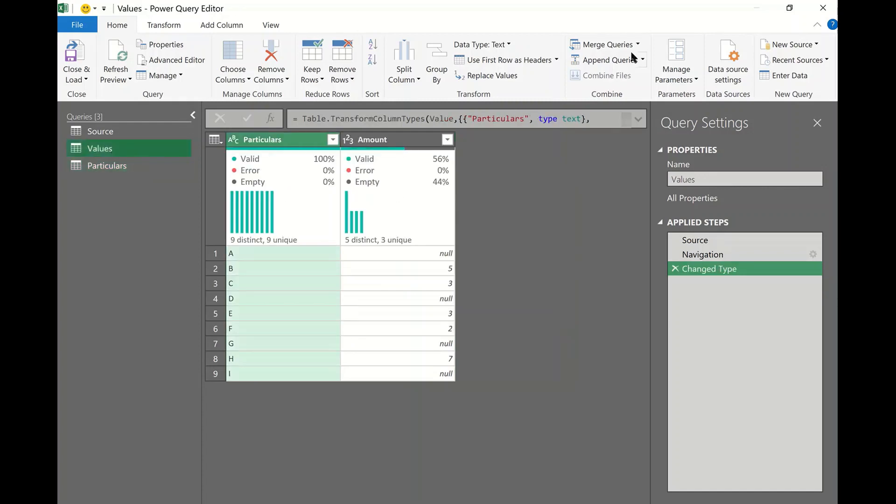
click(638, 44)
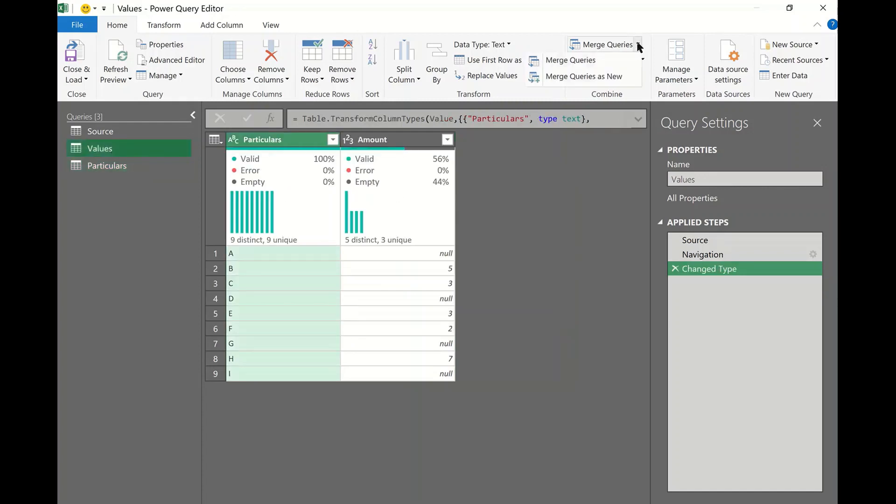
click(609, 77)
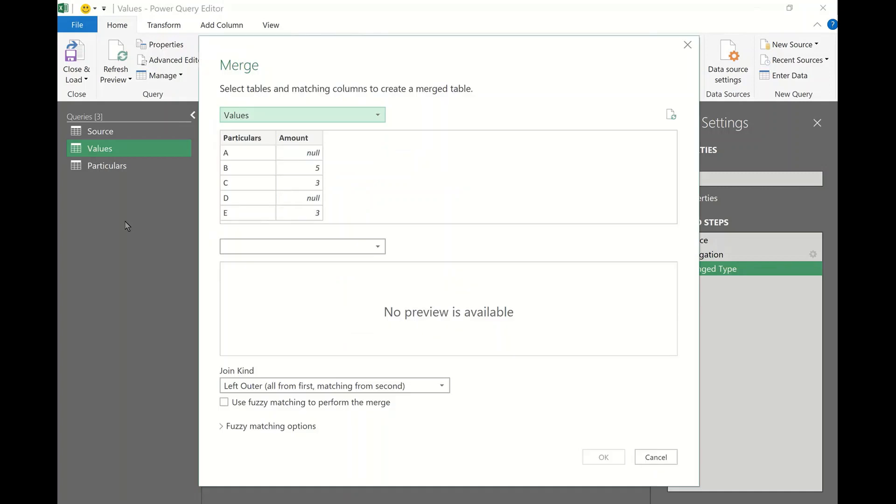
click(239, 138)
click(260, 245)
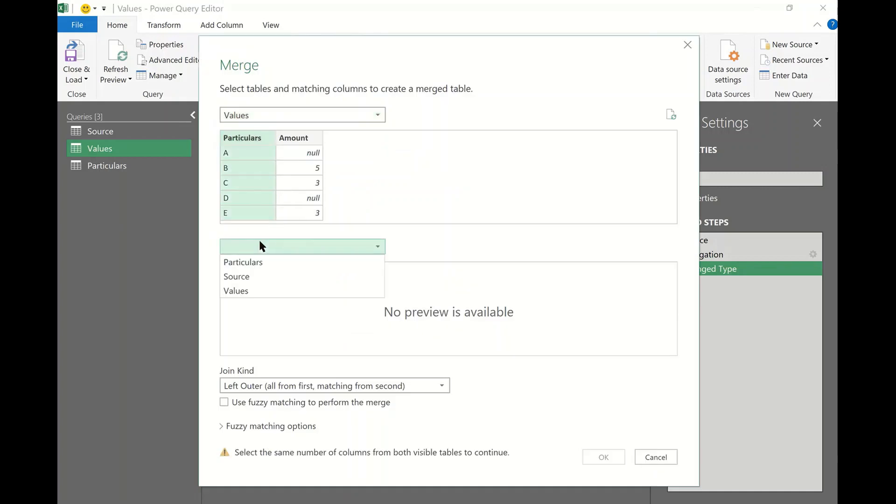
click(247, 265)
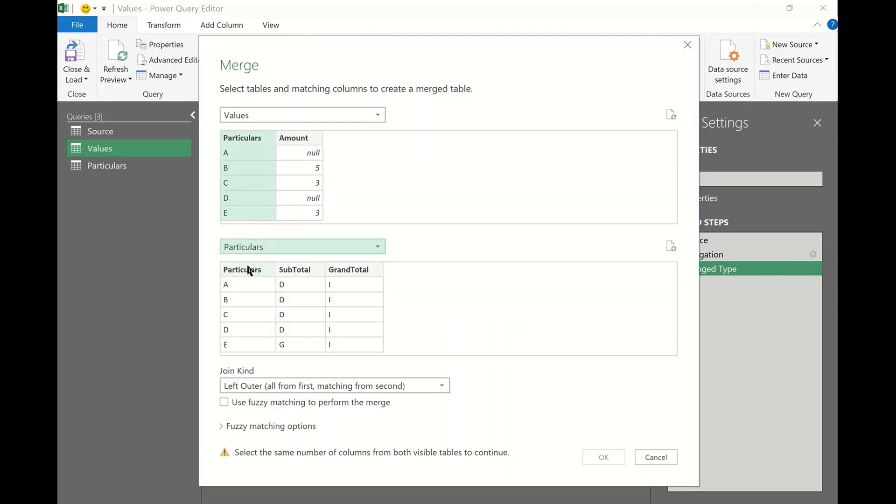
click(249, 270)
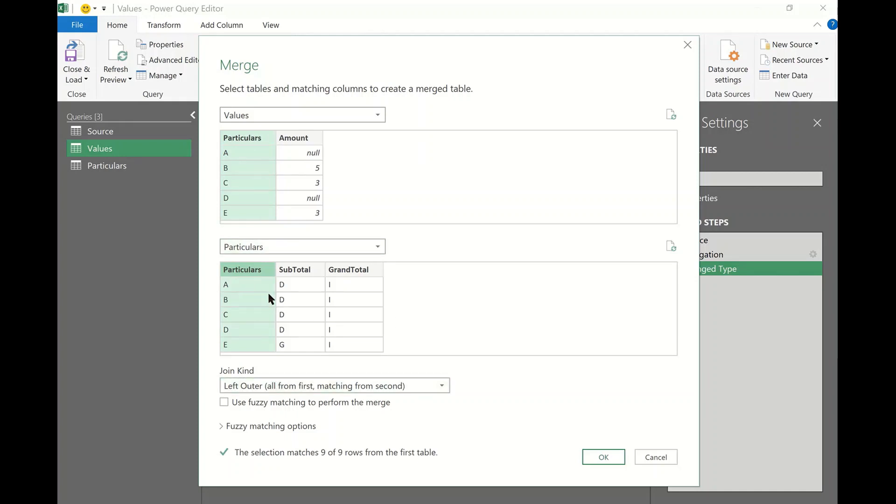
click(612, 452)
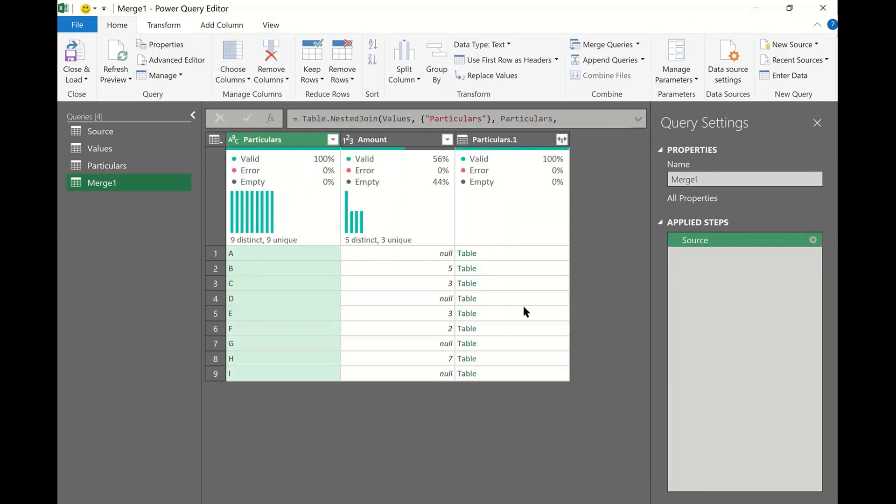
Expand only SubTotal from the merged Particulars.1 column, without the original column name as prefix
click(562, 140)
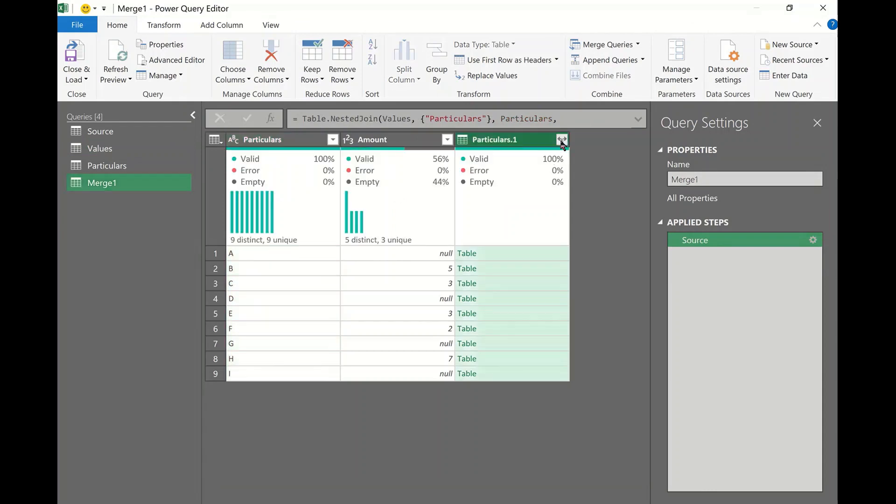
click(368, 212)
click(396, 240)
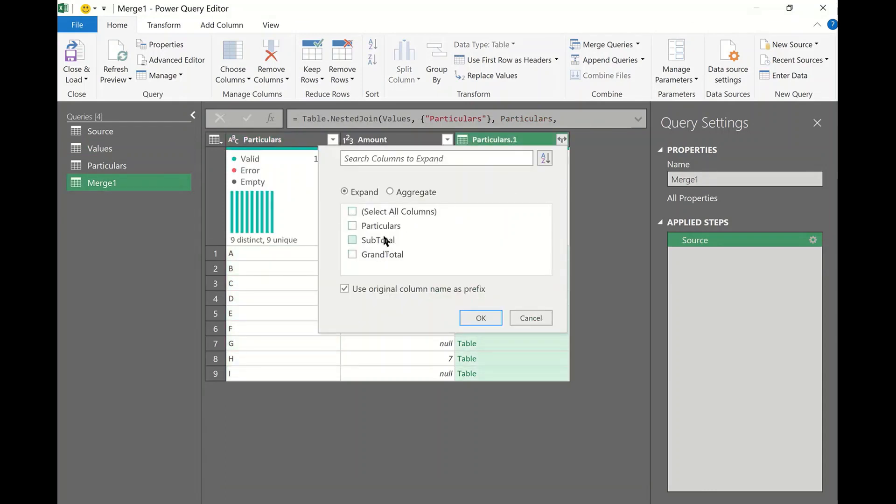
click(391, 289)
click(481, 320)
Rename the merged query as SubTotal
drag(729, 178, 661, 179)
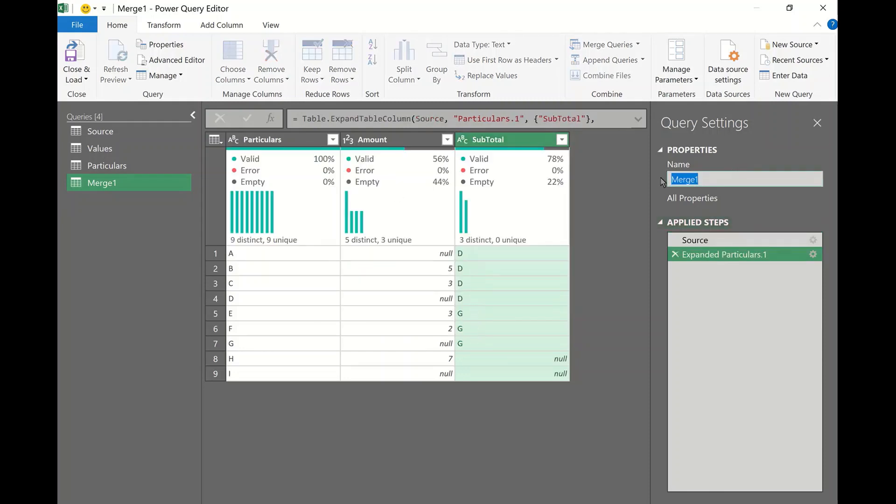
text(SubTotal)
click(604, 228)
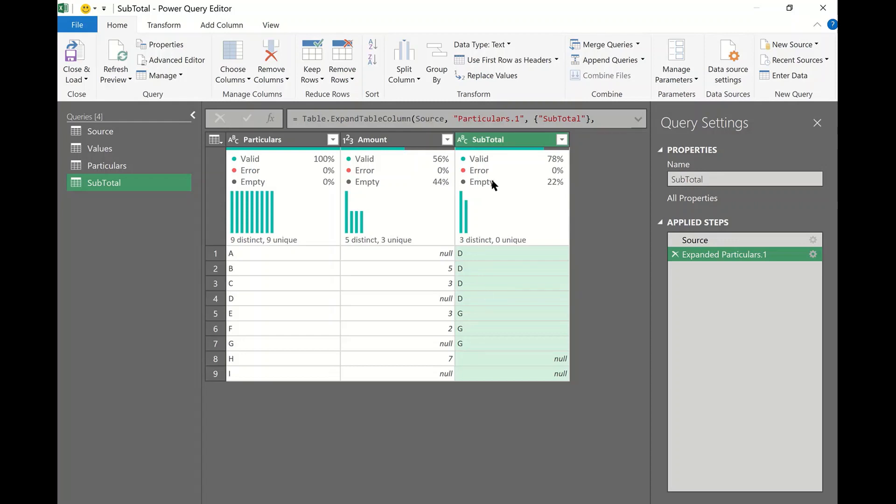
Group the rows by SubTotal, with a new column named SumSubTotal that sums the Amount column
right_click(495, 140)
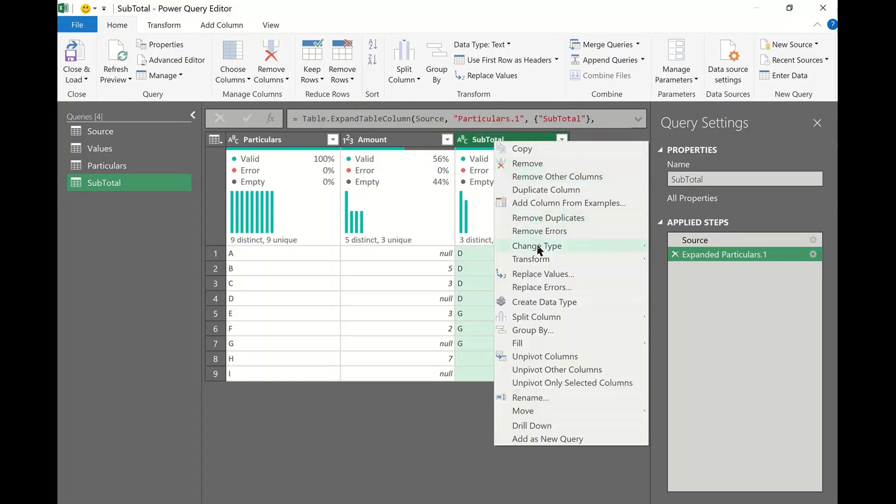
mouse_move(539, 320)
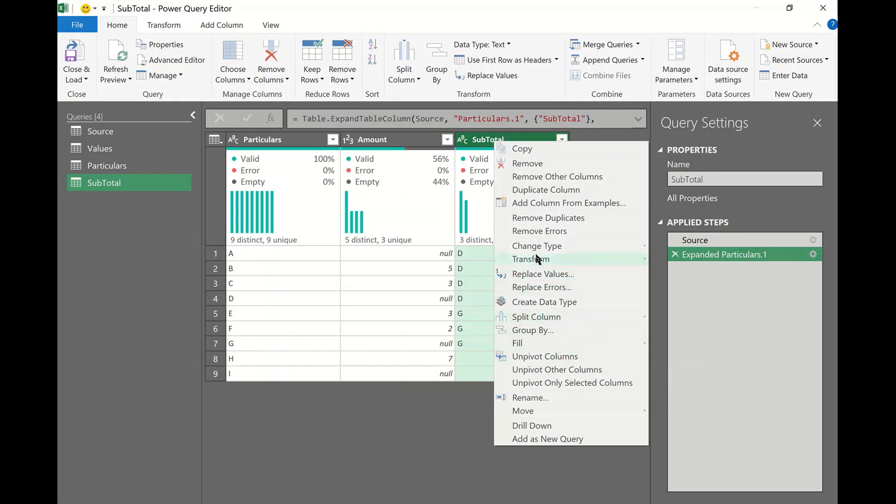
click(534, 330)
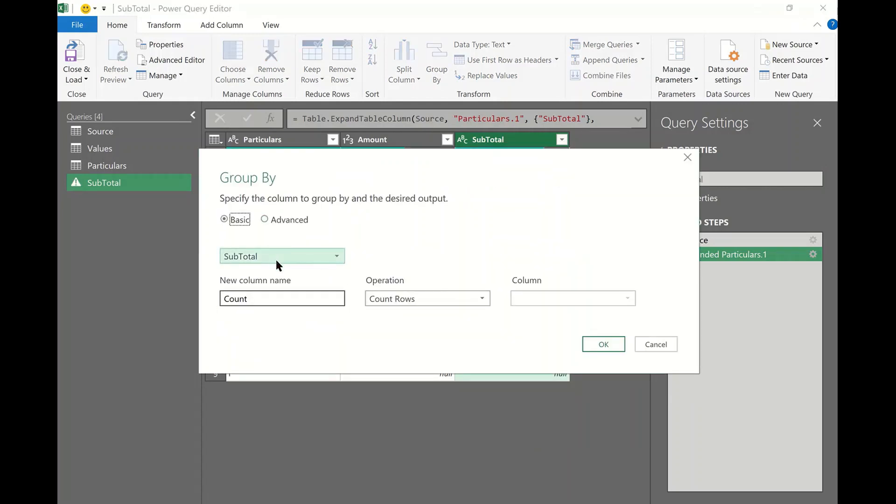
click(250, 298)
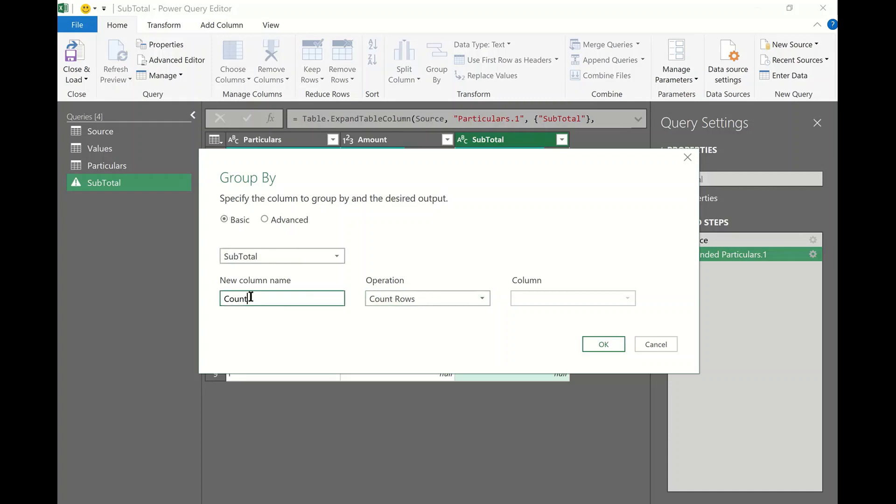
drag(250, 297, 186, 296)
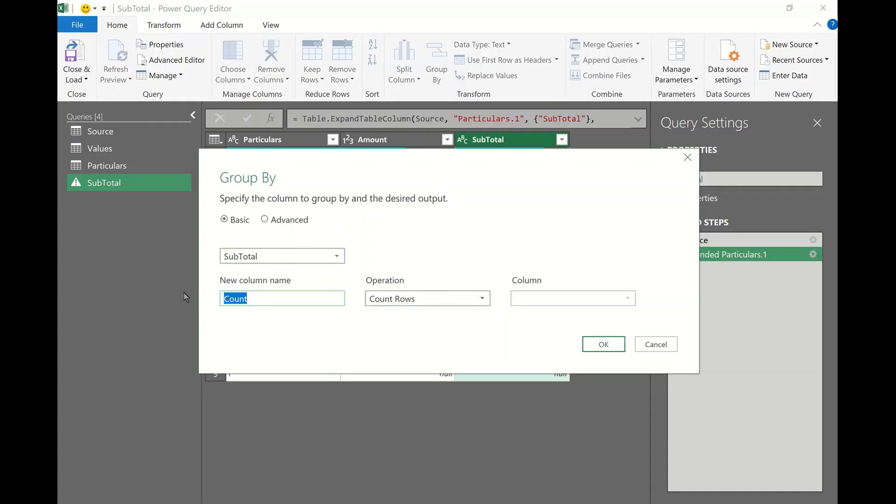
text(SumSubTot)
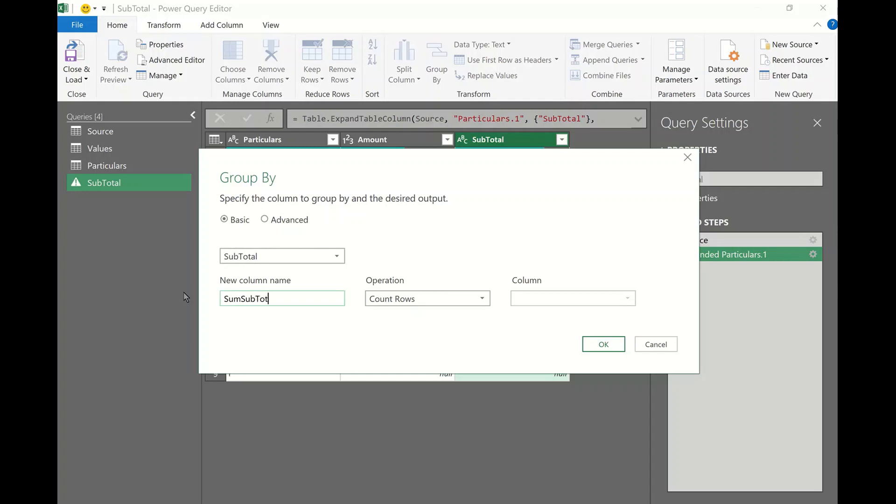
text(al)
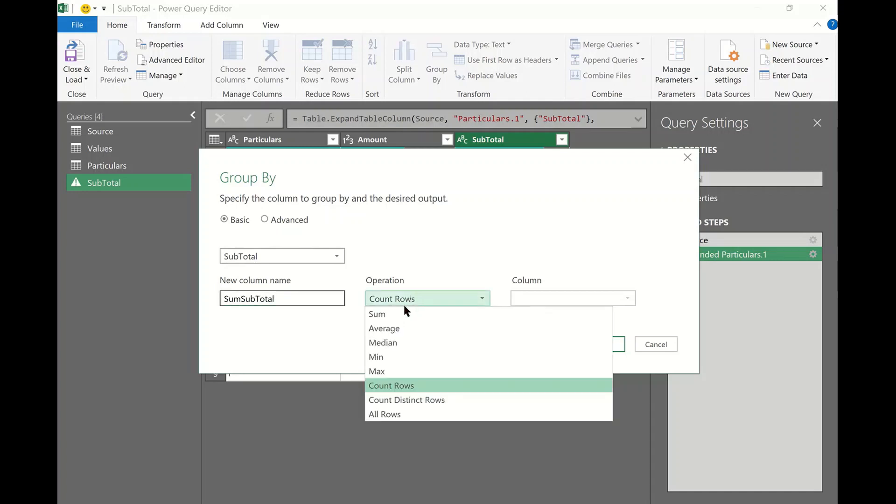
click(405, 314)
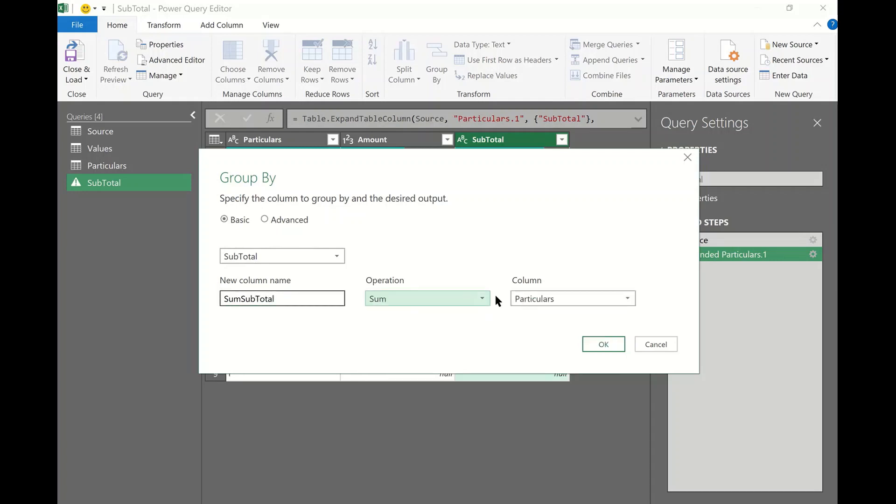
click(534, 299)
click(537, 326)
click(607, 345)
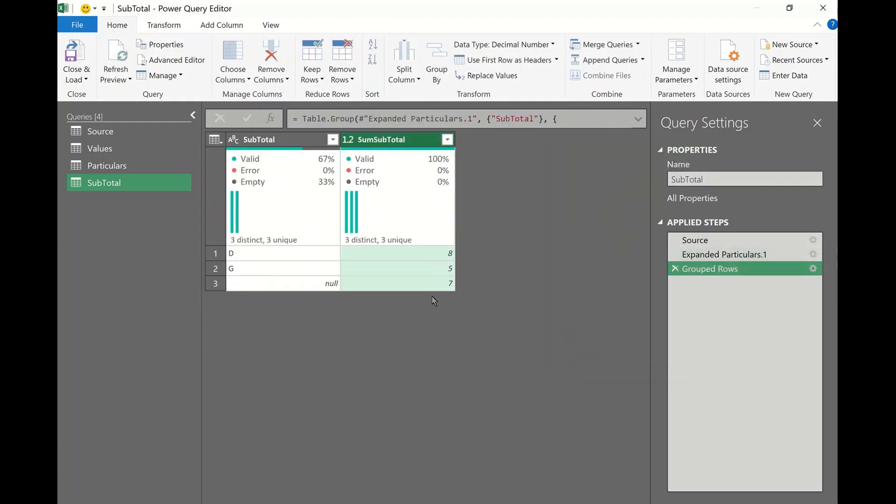
Filter the null row out of the SubTotal column in the grouped table
click(332, 139)
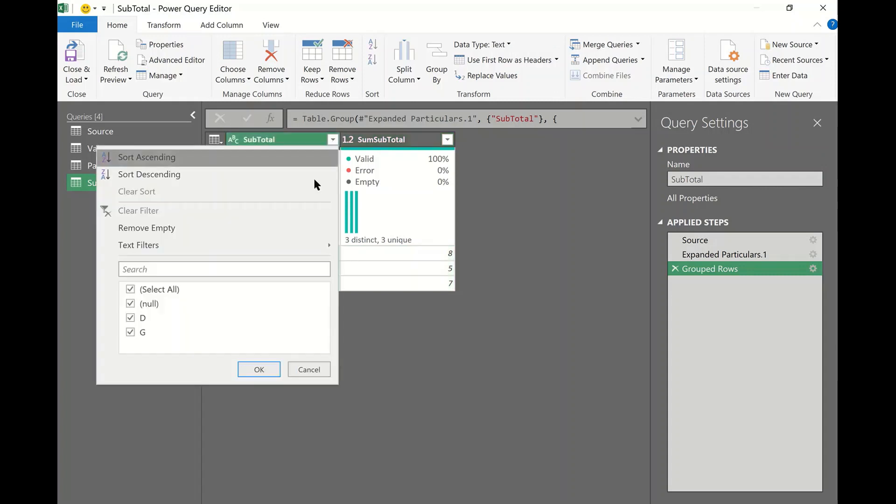
click(147, 303)
click(258, 368)
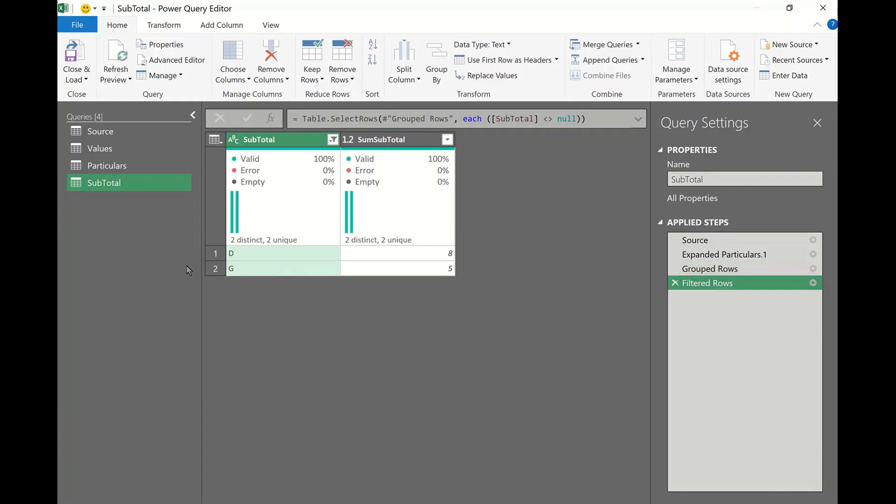
Create another new query by left outer merging Values with Particulars, matching the Particulars column in both tables
click(107, 148)
click(638, 44)
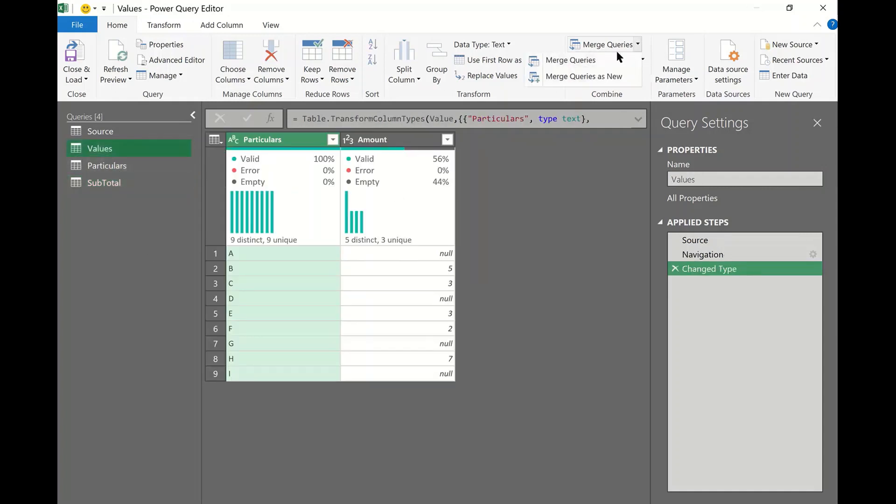
click(595, 80)
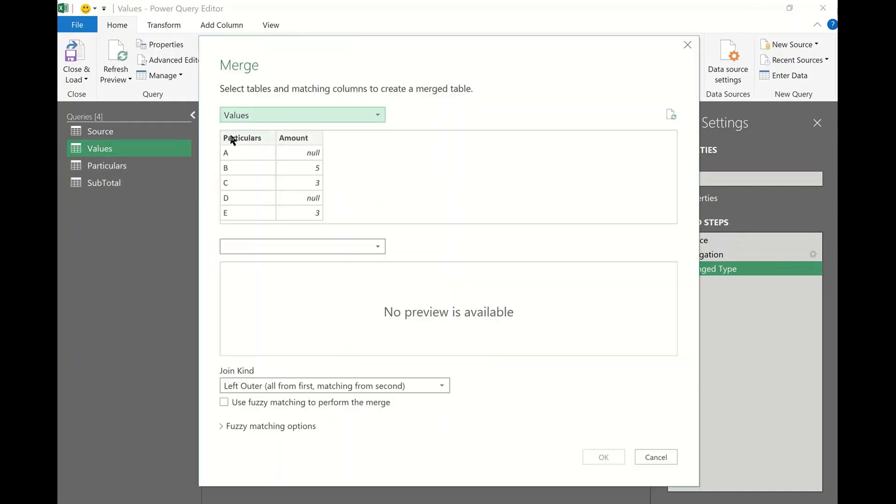
click(232, 140)
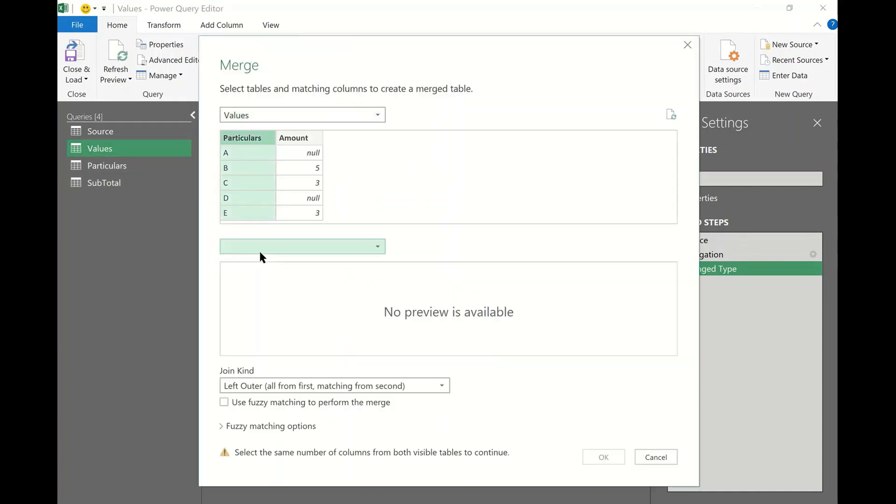
click(259, 247)
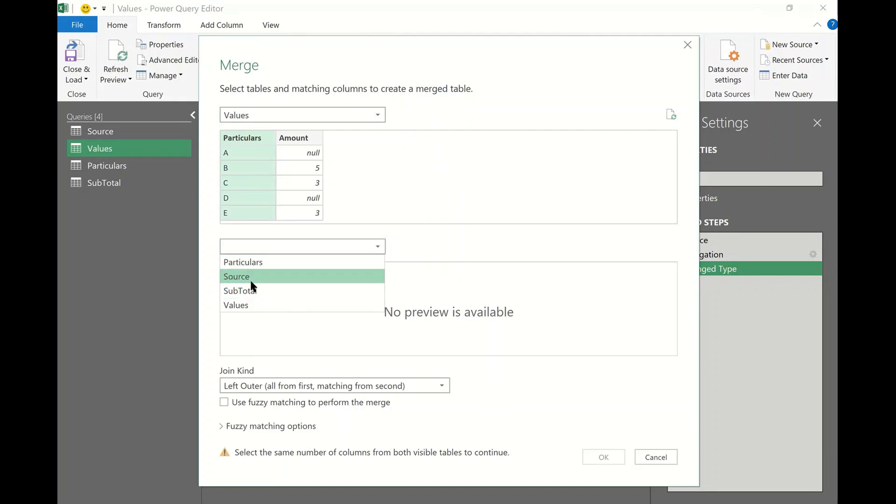
click(255, 263)
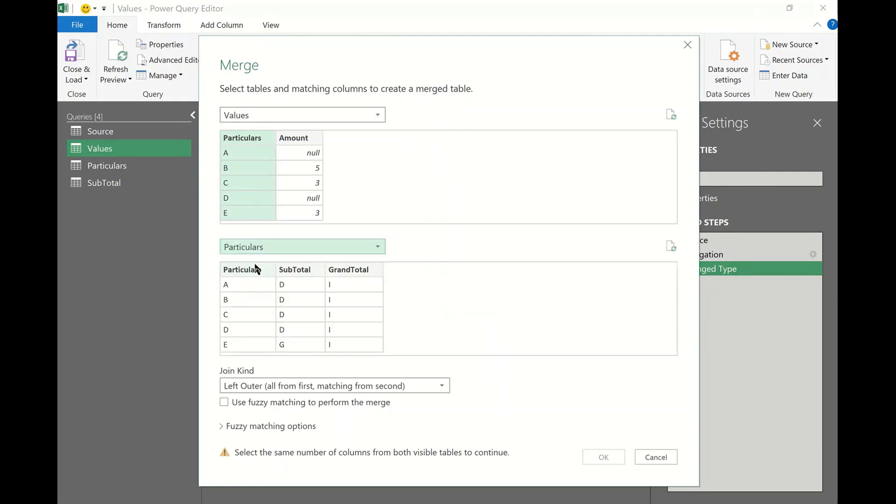
click(357, 269)
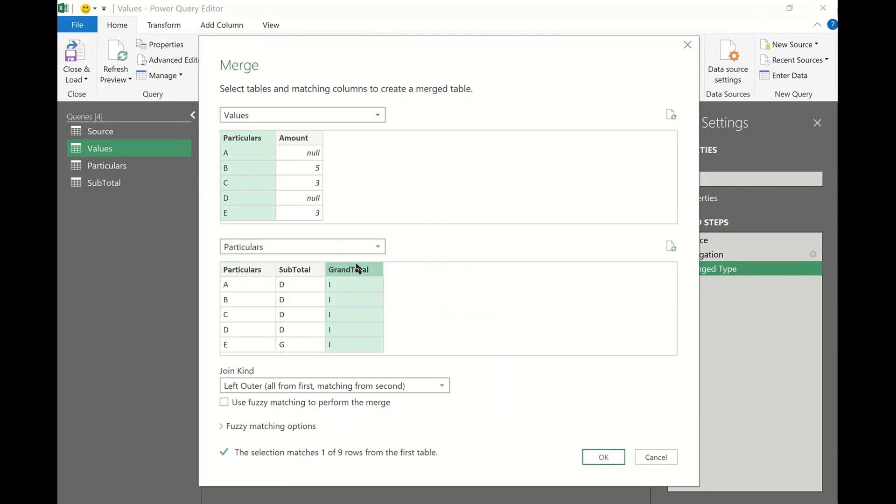
click(233, 270)
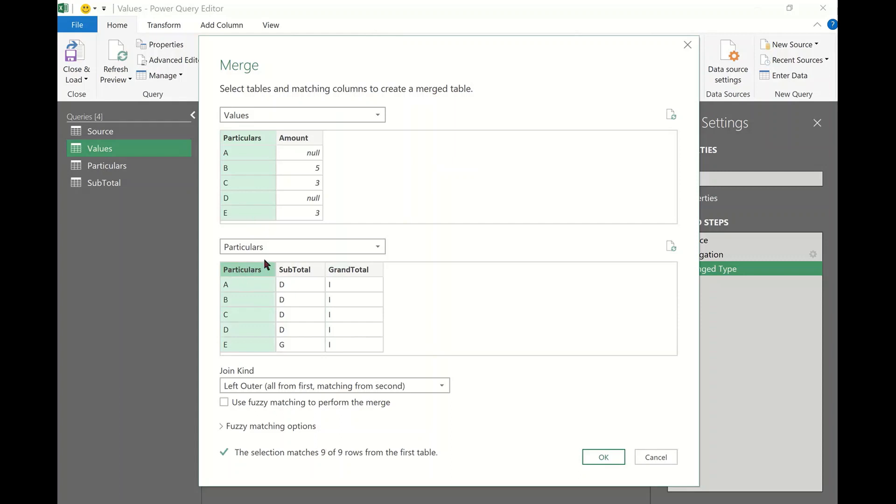
click(605, 456)
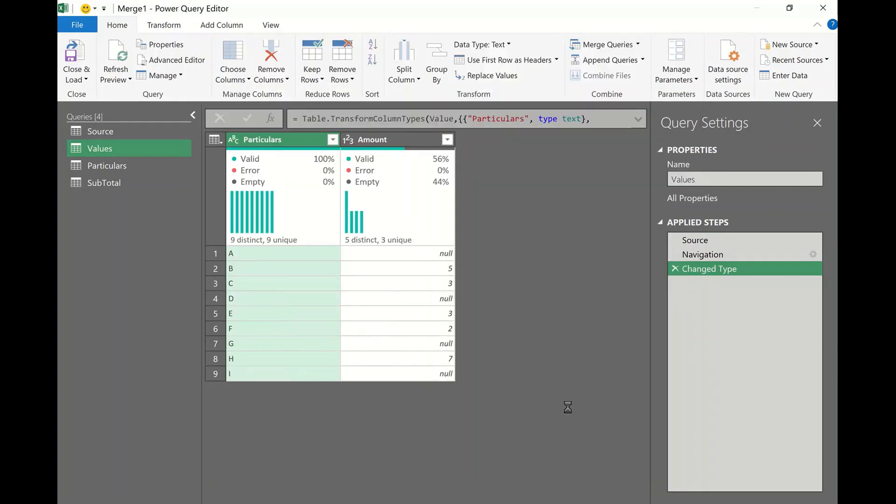
Expand the merged Particulars.1 column to include only GrandTotal
click(562, 140)
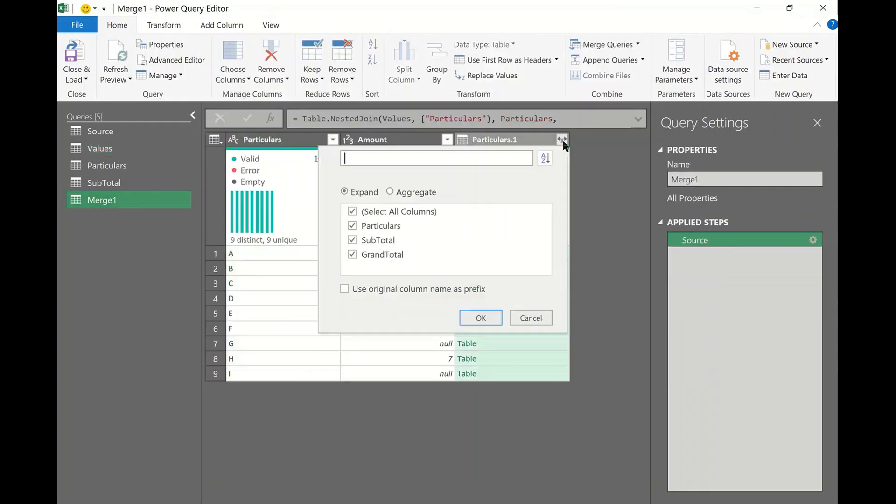
click(388, 212)
click(385, 254)
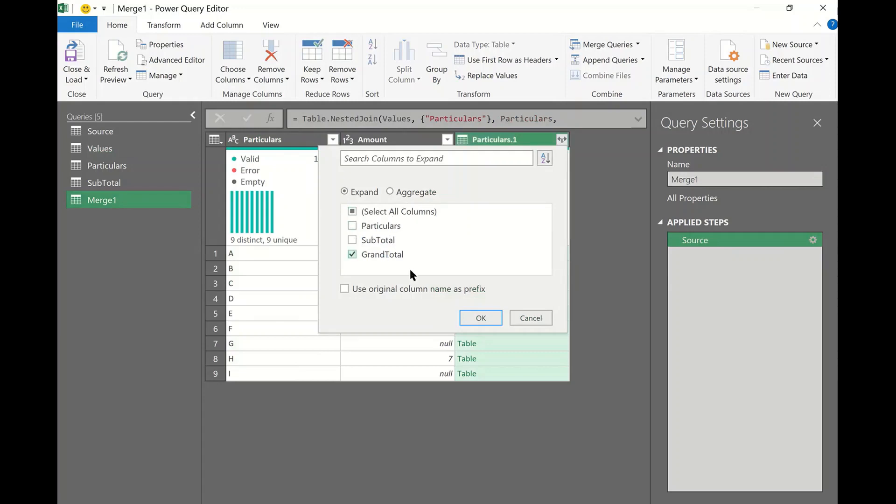
click(467, 318)
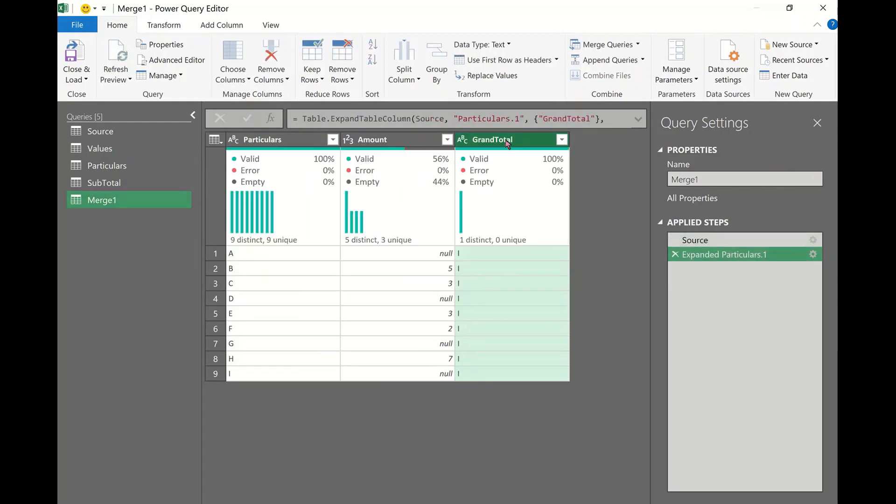
Group the rows by GrandTotal, with a new column named SumGrandtotal that sums the Amount column
right_click(508, 143)
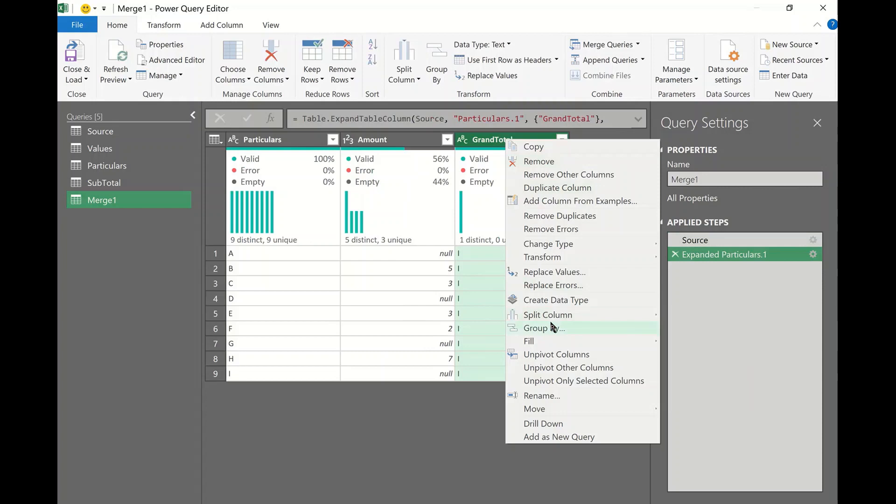
click(572, 328)
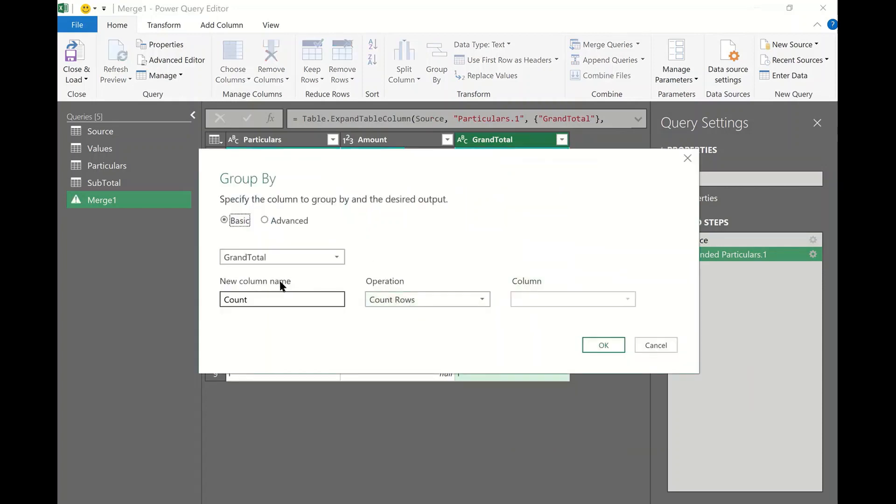
drag(340, 299, 206, 300)
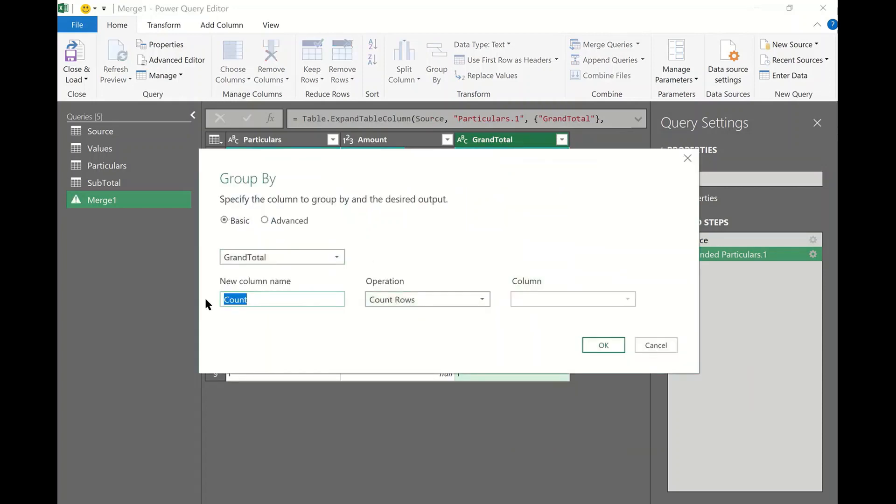
text(SumGrand)
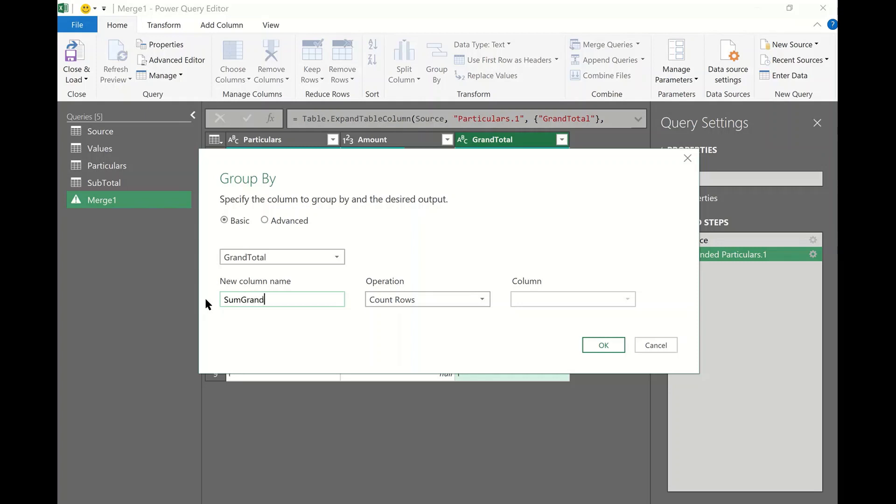
text(total)
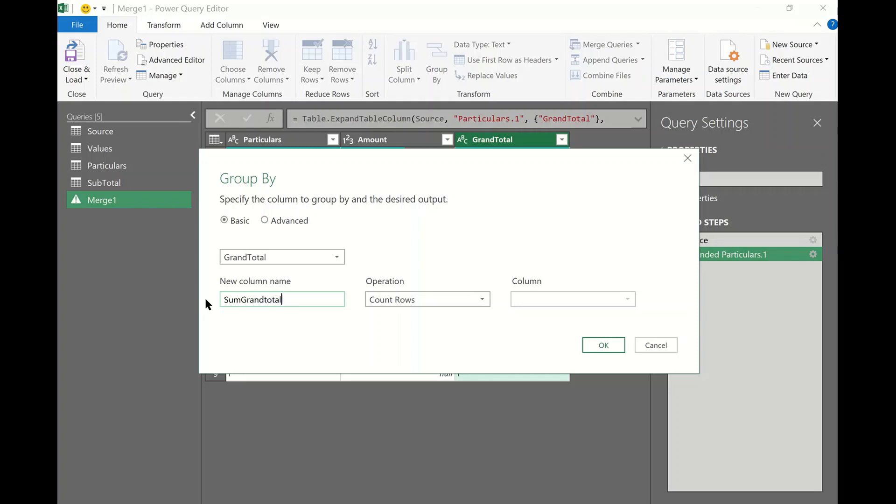
click(452, 299)
click(401, 317)
click(556, 299)
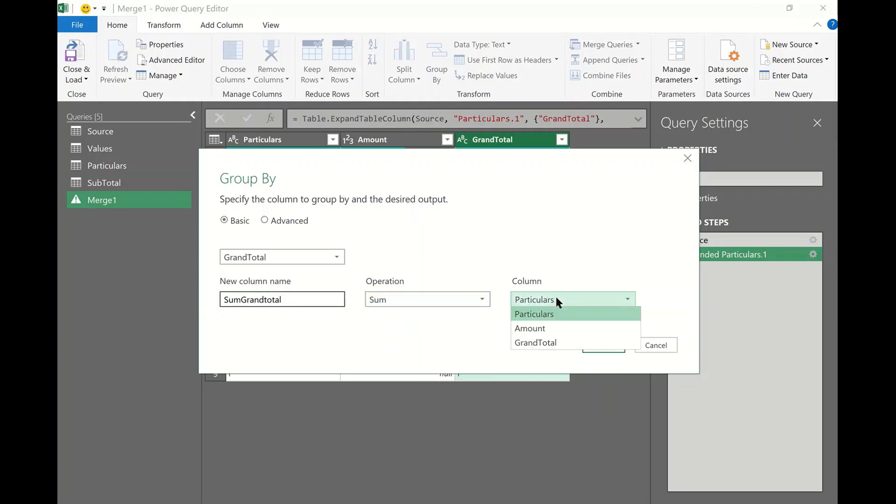
click(545, 328)
click(599, 345)
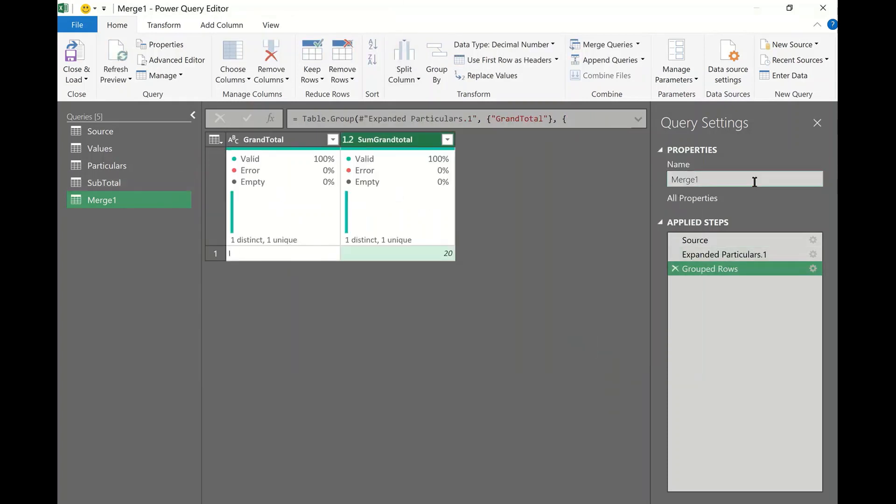
Rename the grouped query as GrandTotal
drag(754, 181, 657, 184)
text(GrandTotal)
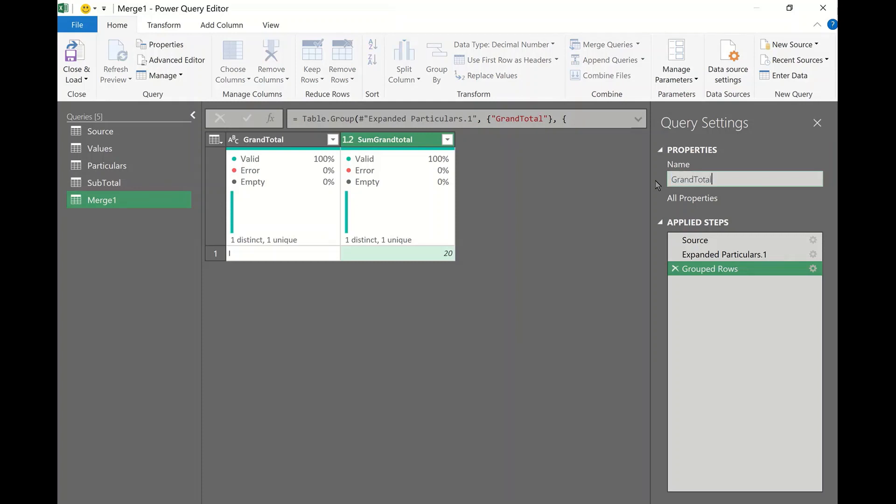
key(Return)
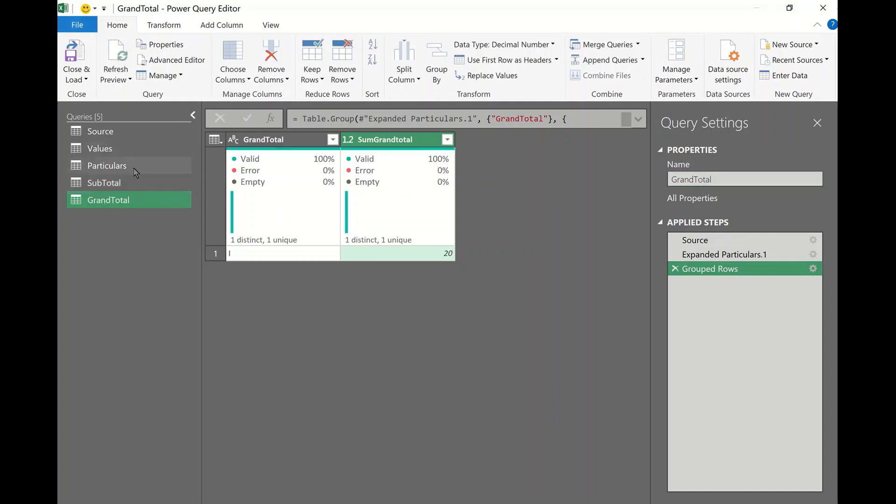
Create a new query by left outer merging Values with SubTotal, matching the Particulars column to the SubTotal column
click(128, 149)
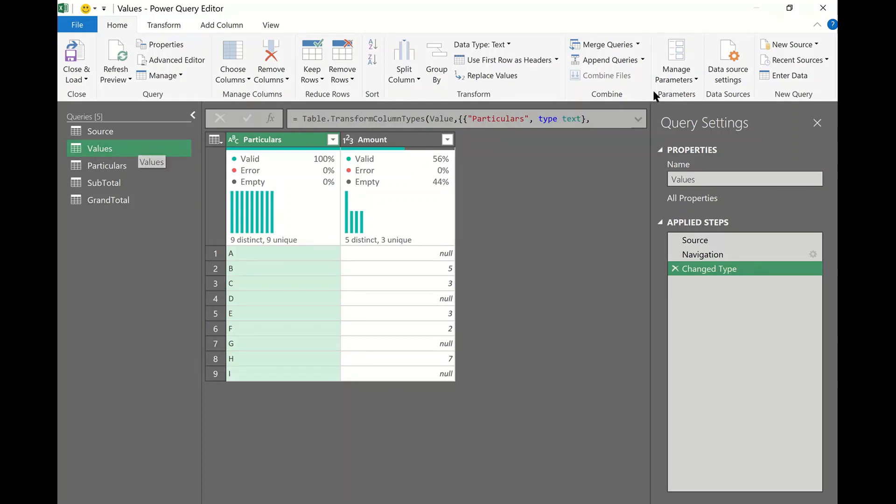
click(639, 44)
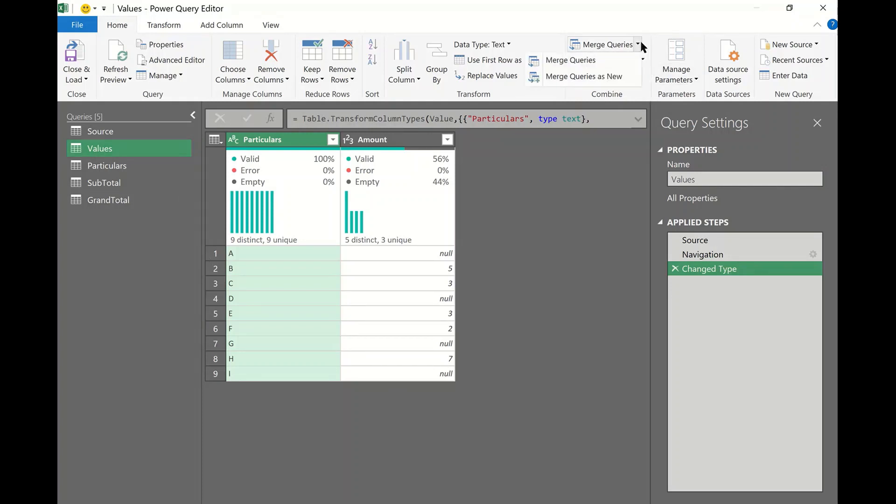
click(607, 76)
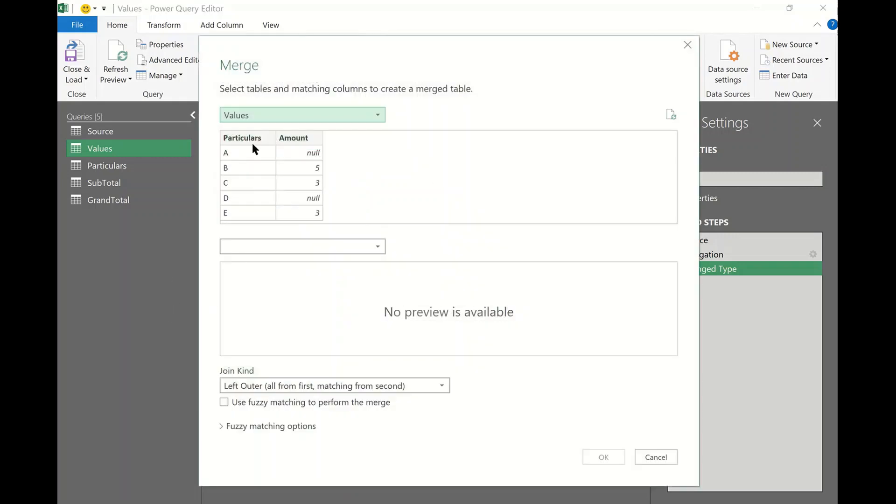
click(252, 138)
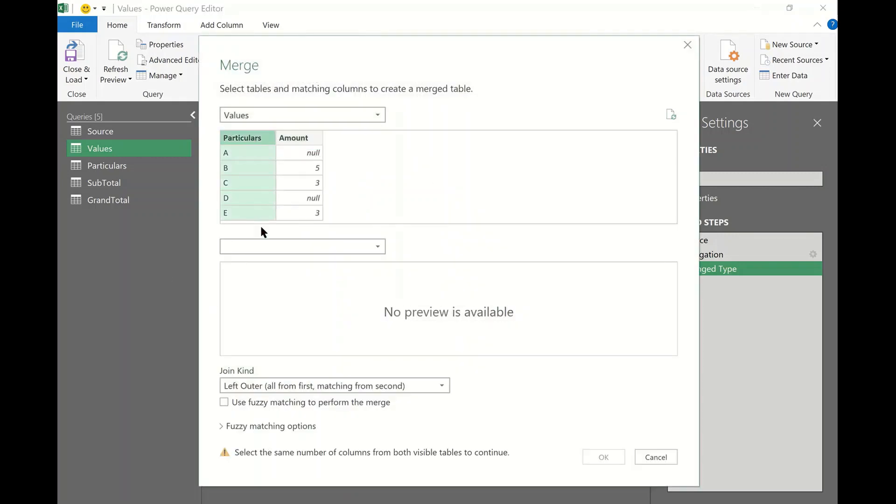
click(256, 243)
click(251, 302)
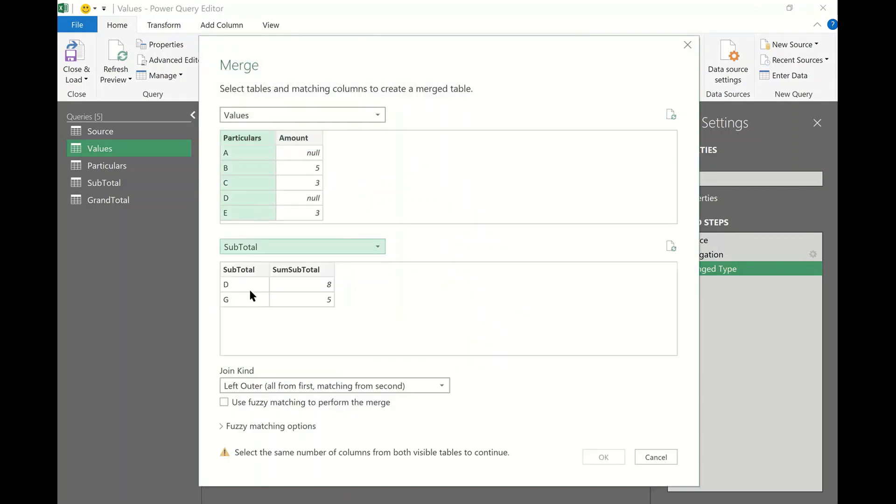
click(252, 271)
click(603, 457)
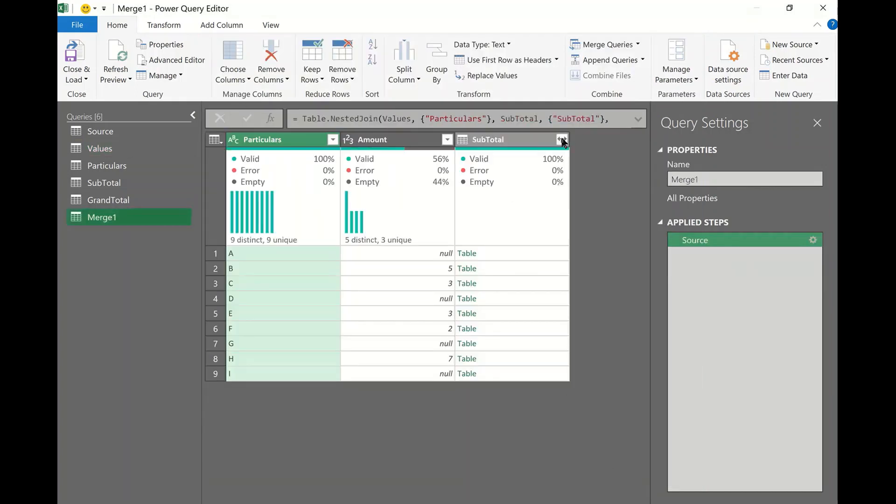
Expand the merged SubTotal column to include only SumSubTotal
click(561, 139)
click(398, 211)
click(381, 226)
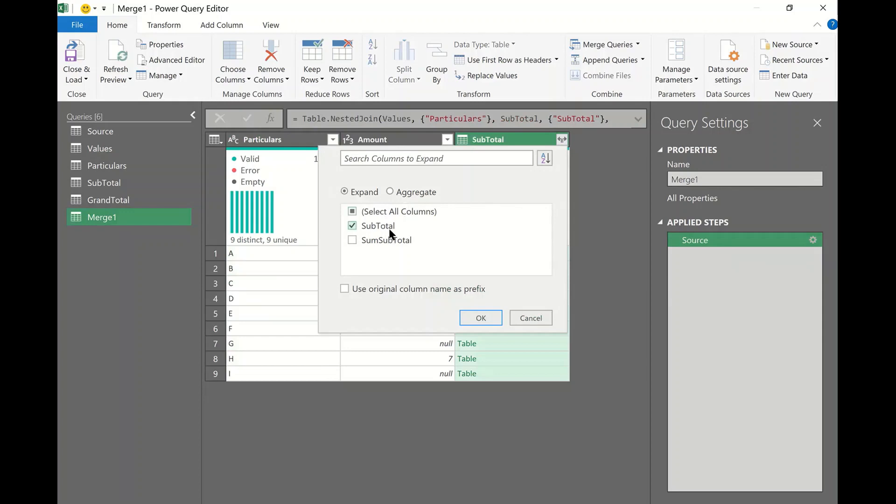
click(380, 240)
click(379, 226)
click(481, 317)
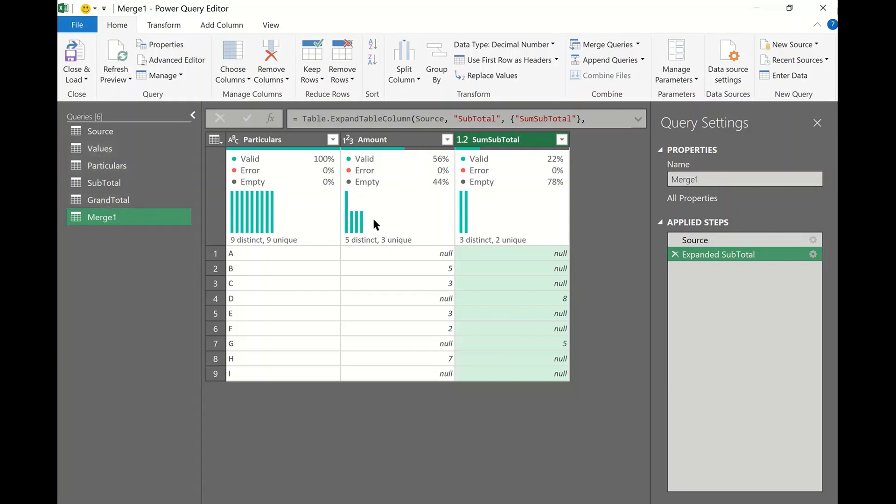
Left outer merge the GrandTotal query into the current query, matching Particulars to the GrandTotal column
click(639, 44)
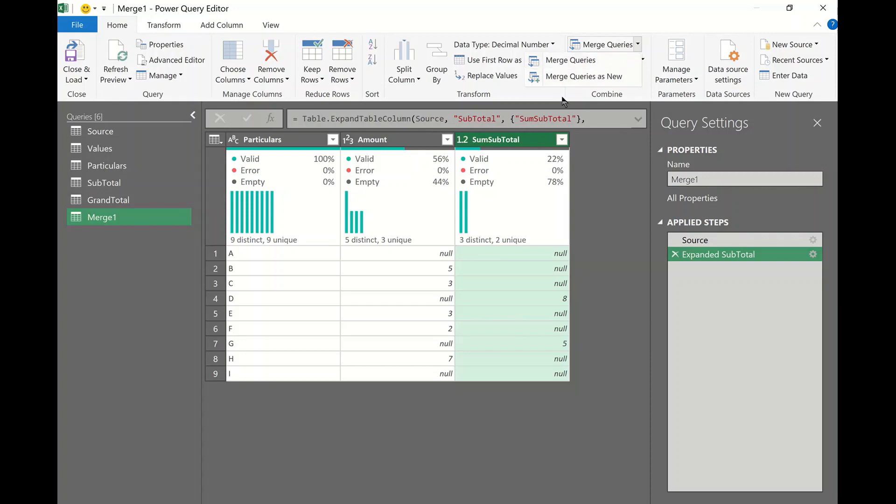
click(570, 60)
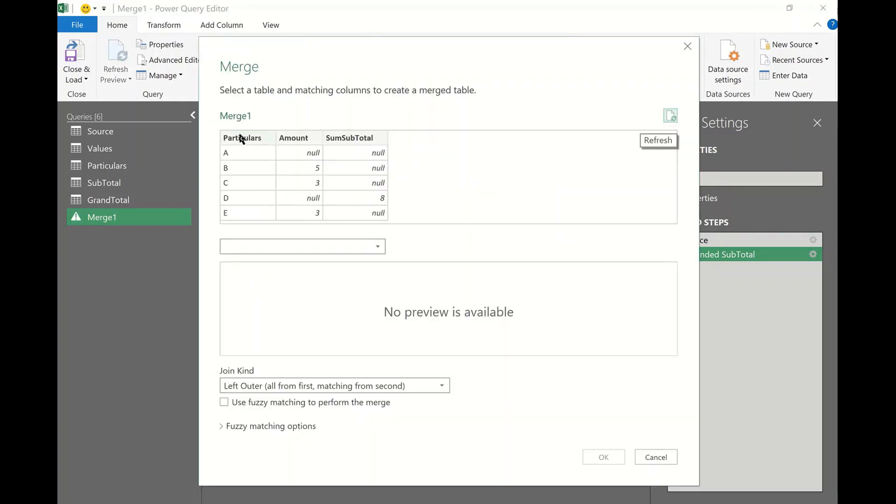
click(241, 138)
click(280, 245)
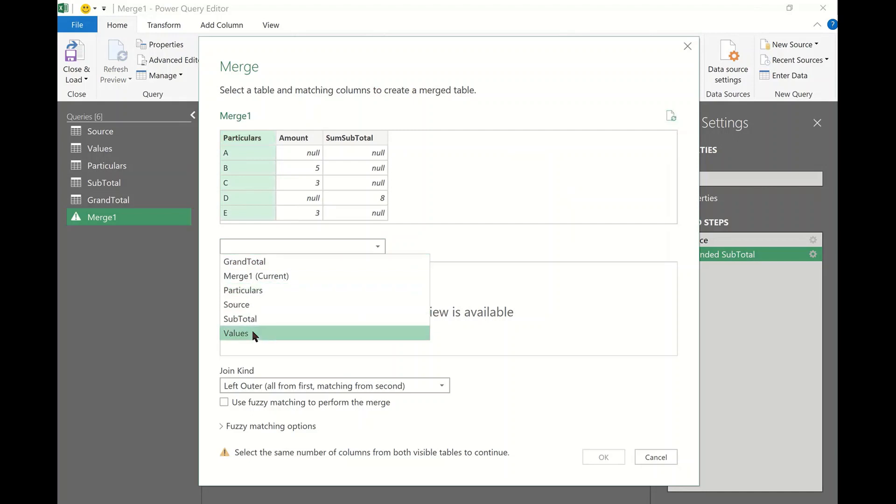
click(254, 262)
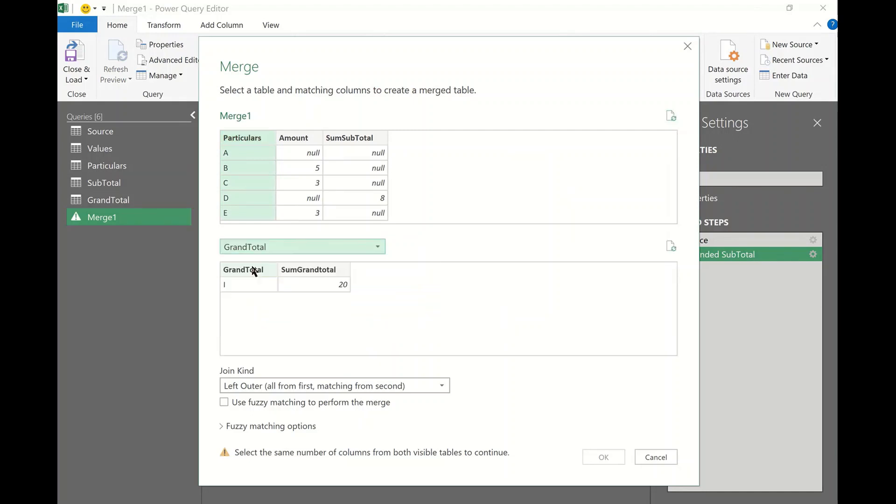
click(255, 270)
click(603, 456)
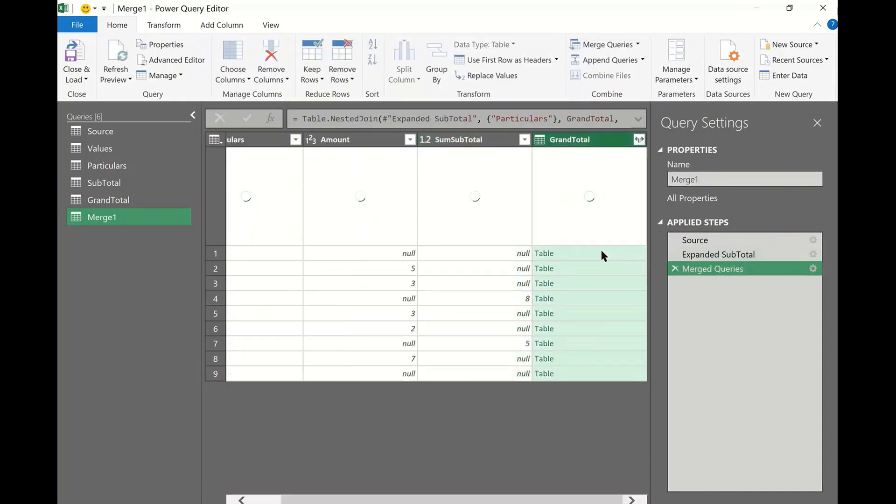
Expand the merged GrandTotal column to include only SumGrandtotal
click(638, 139)
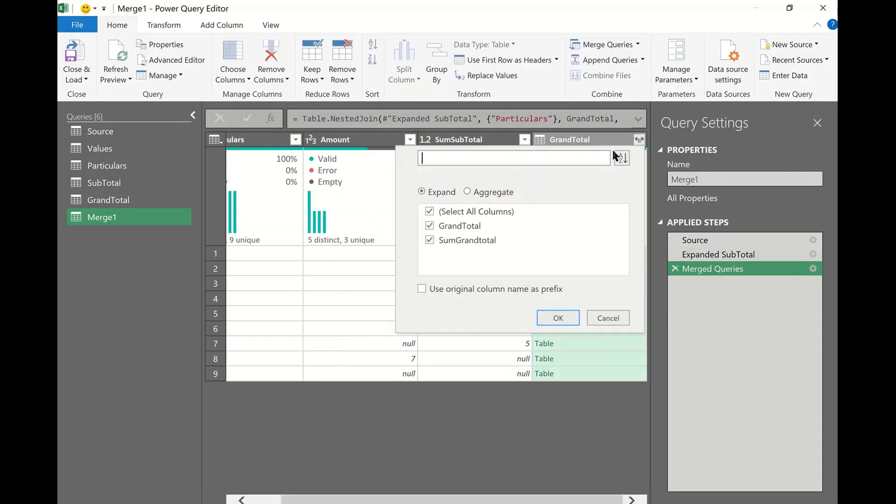
click(460, 228)
click(562, 317)
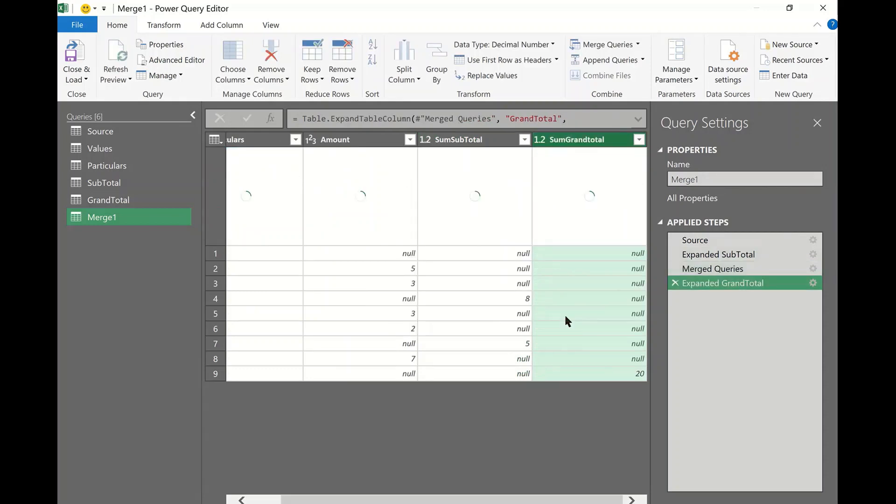
Merge the Amount, SumSubTotal and SumGrandtotal columns into a single column
click(379, 142)
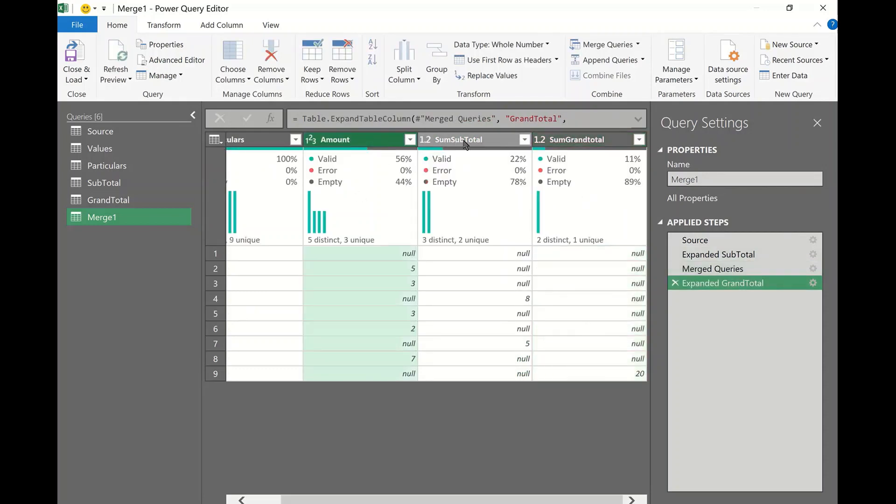
click(464, 143)
click(377, 141)
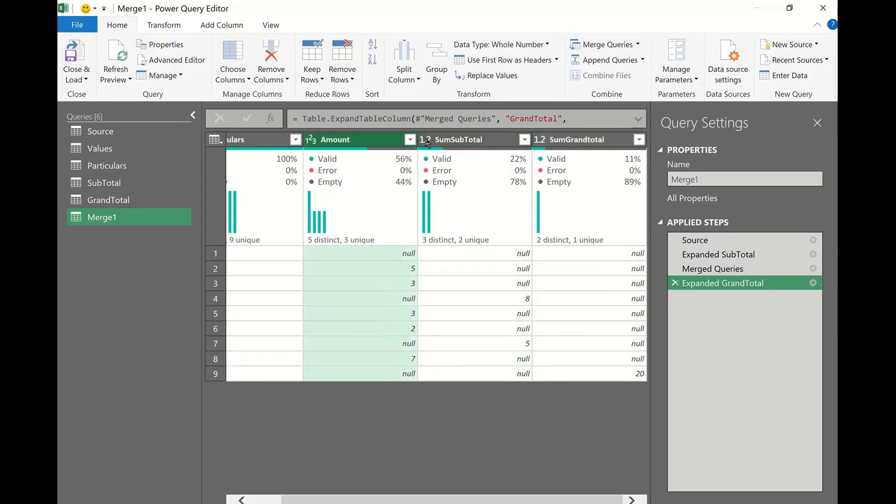
ctrl+click(457, 143)
ctrl+click(576, 142)
right_click(575, 140)
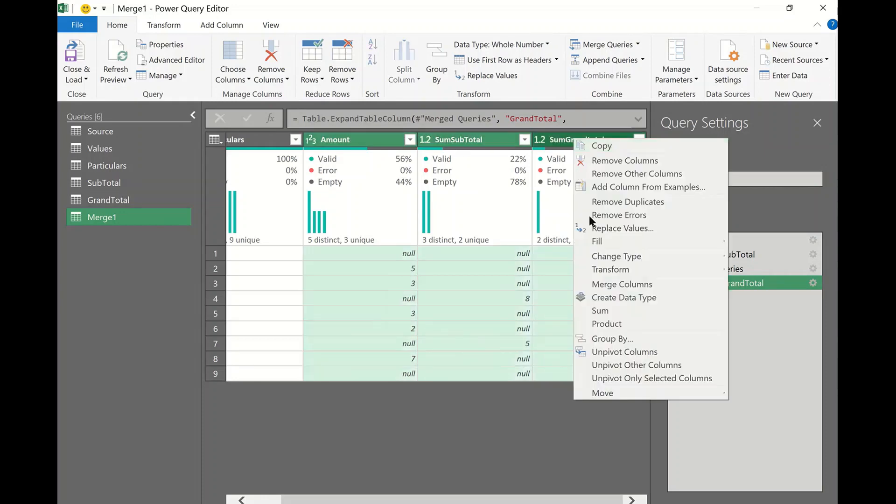
click(613, 285)
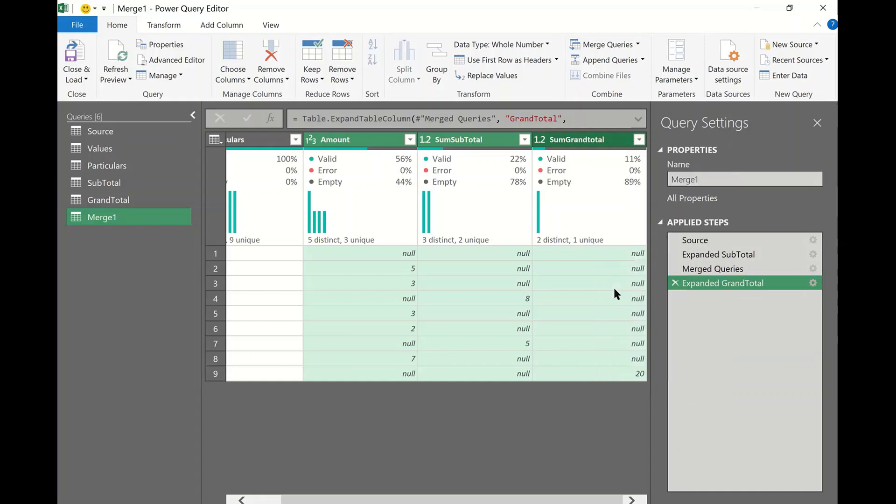
click(592, 324)
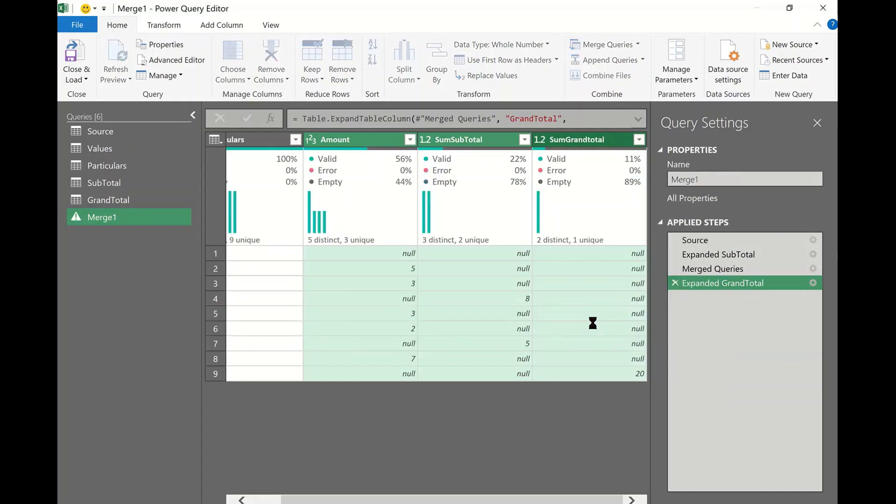
Rename the merged column as Amount and the Merge1 query as FinalOutput
double_click(383, 140)
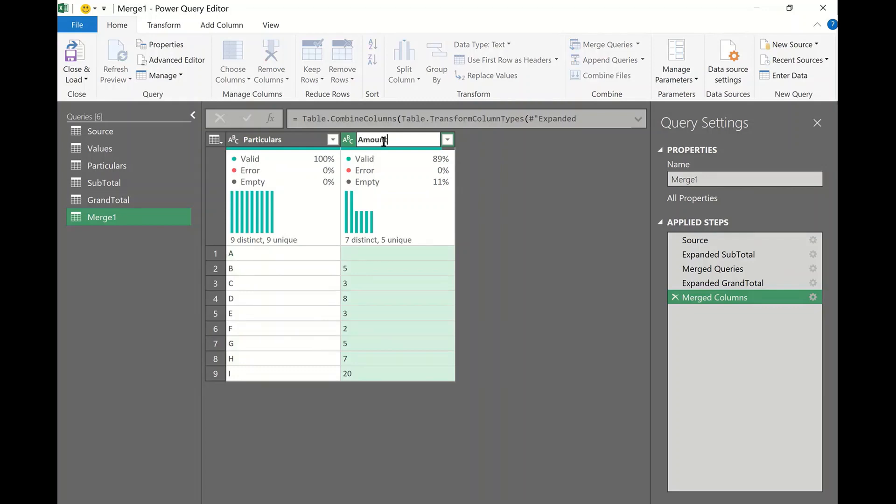
key(Return)
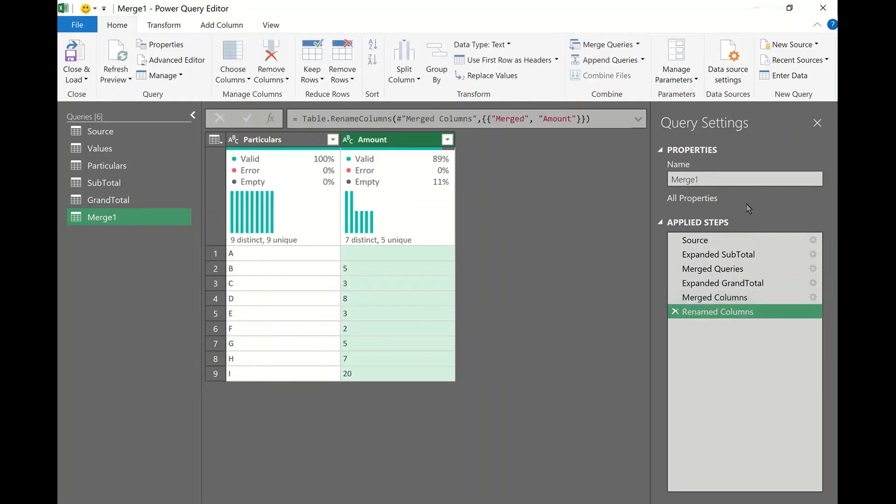
drag(709, 179, 644, 179)
text(FinalOutput)
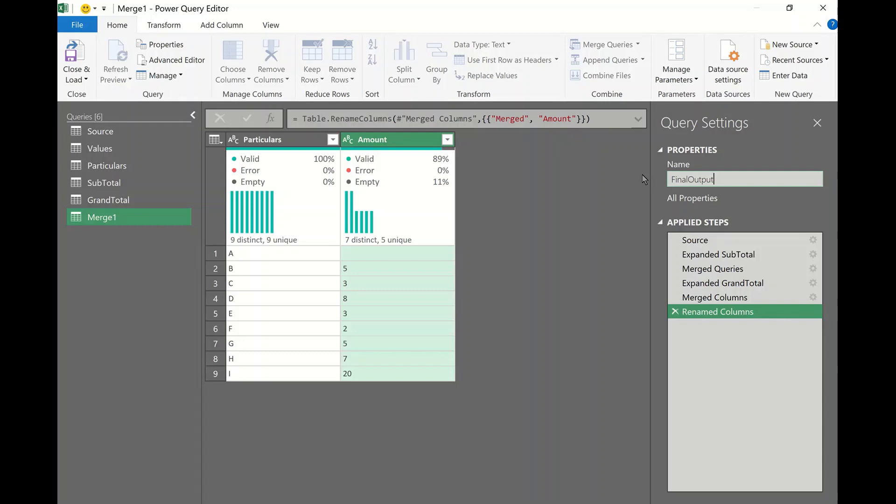
key(Return)
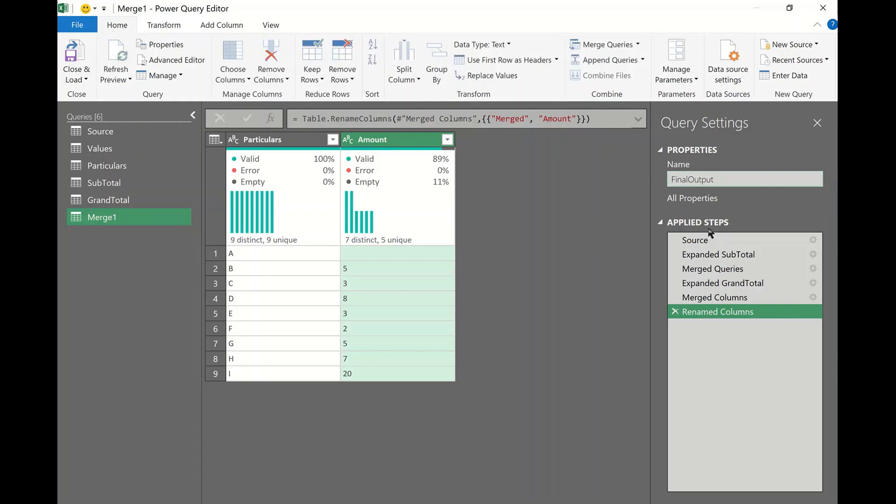
Close the query editor and load the queries to the workbook as connection only
click(86, 80)
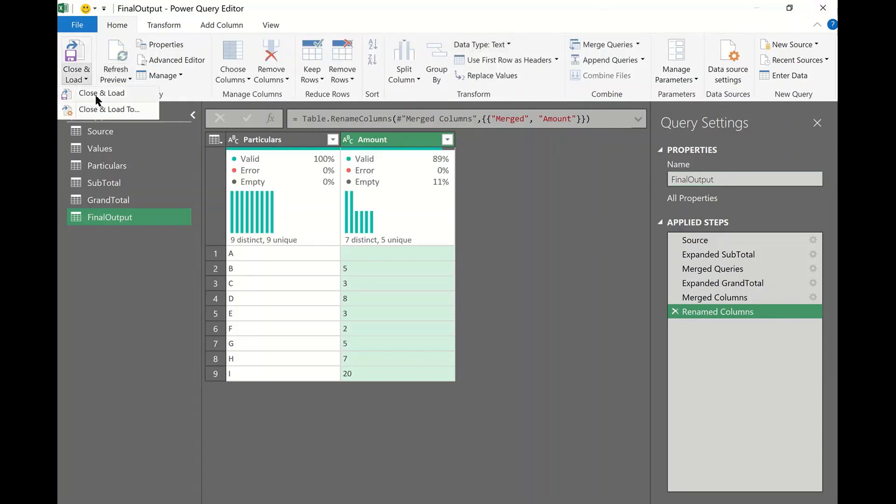
click(98, 110)
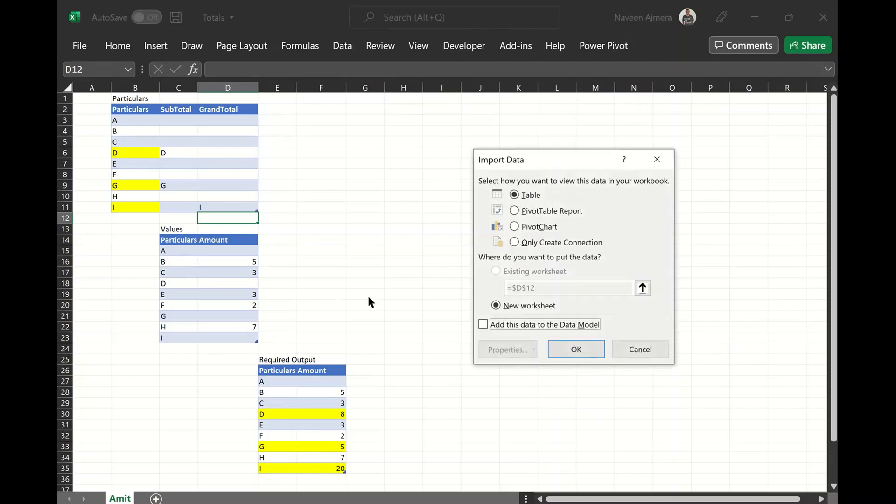
click(530, 242)
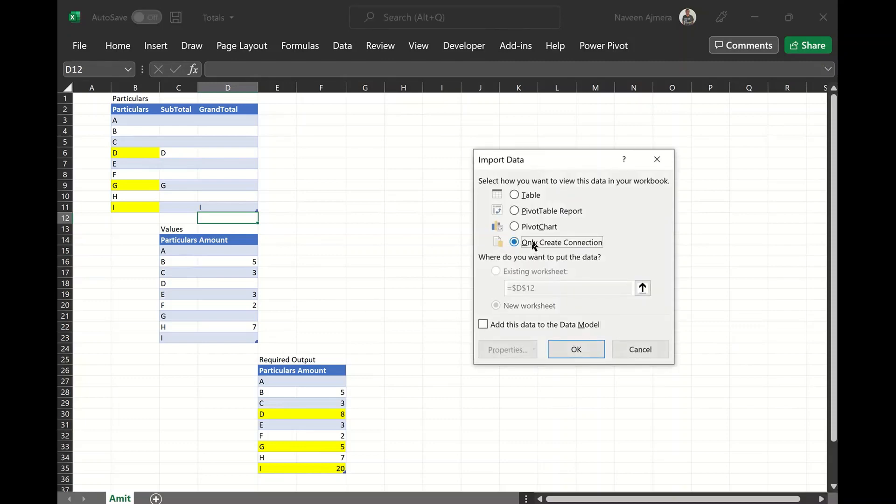
click(566, 348)
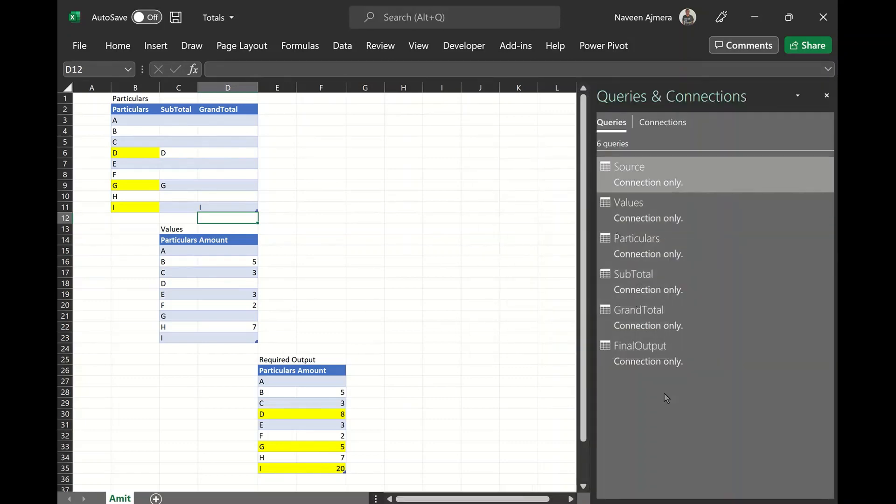
Load the FinalOutput query as a table in the existing worksheet at cell H26, and close the queries list
click(653, 364)
right_click(653, 363)
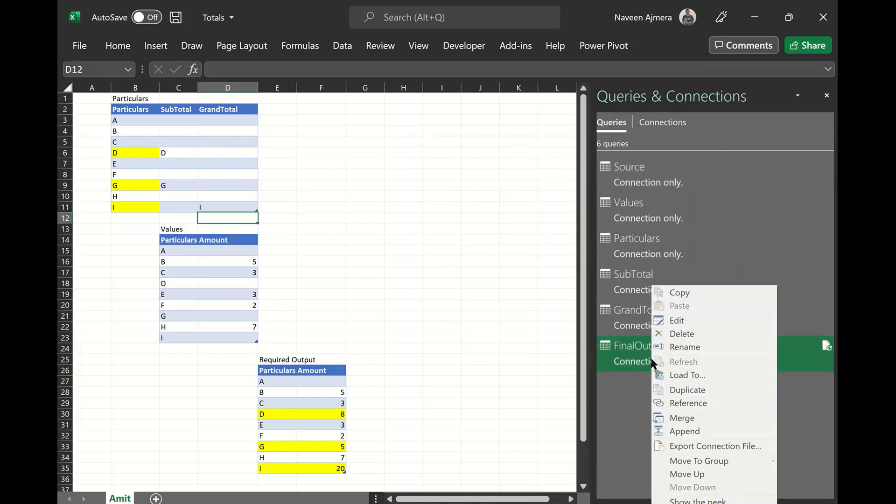
click(684, 378)
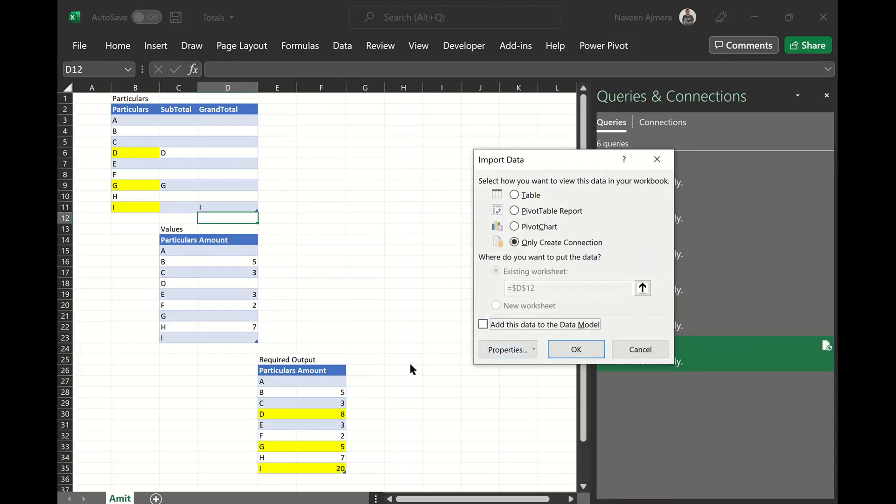
click(514, 195)
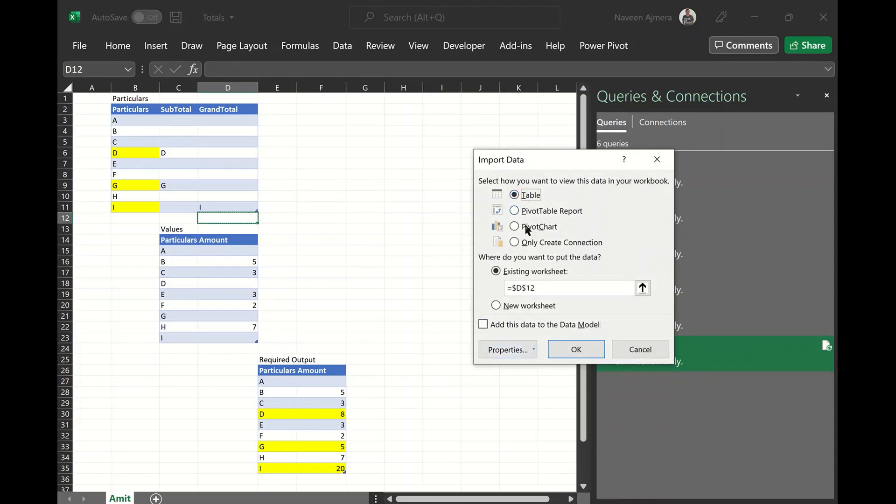
click(409, 369)
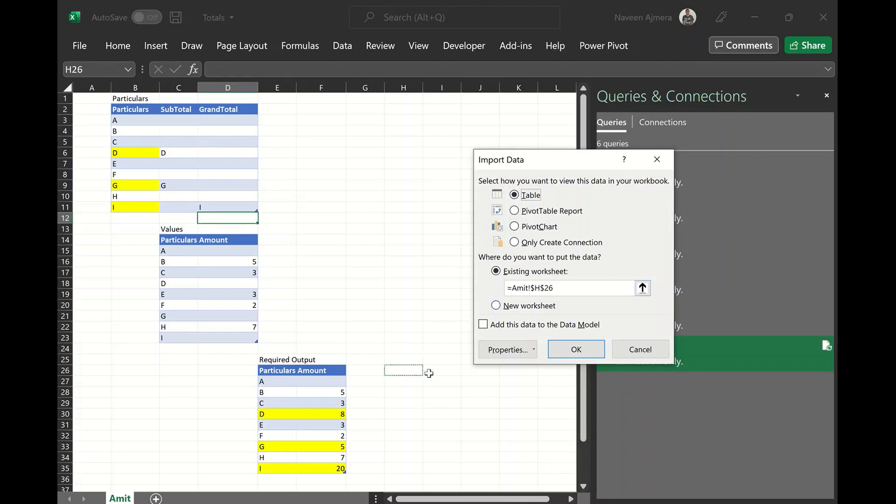
click(574, 349)
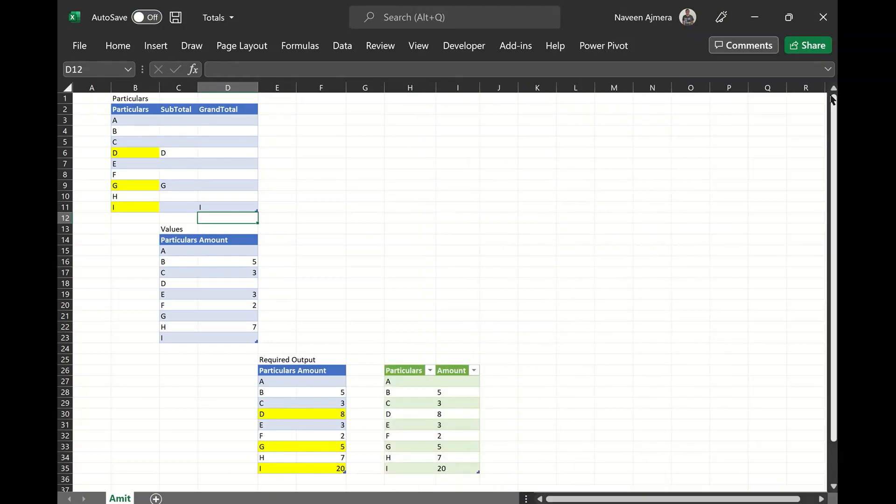
click(826, 95)
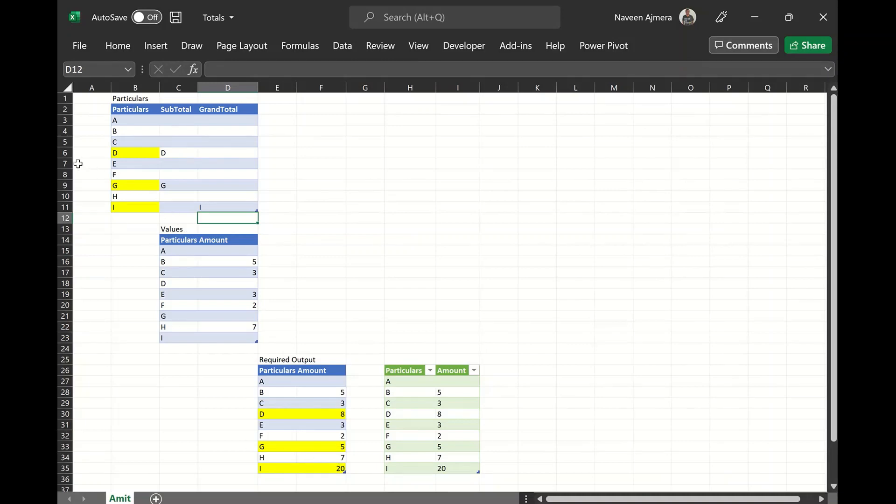
Set the amount for A to 10 in the Values table, refresh the loaded output table and check its D and I amounts
click(232, 250)
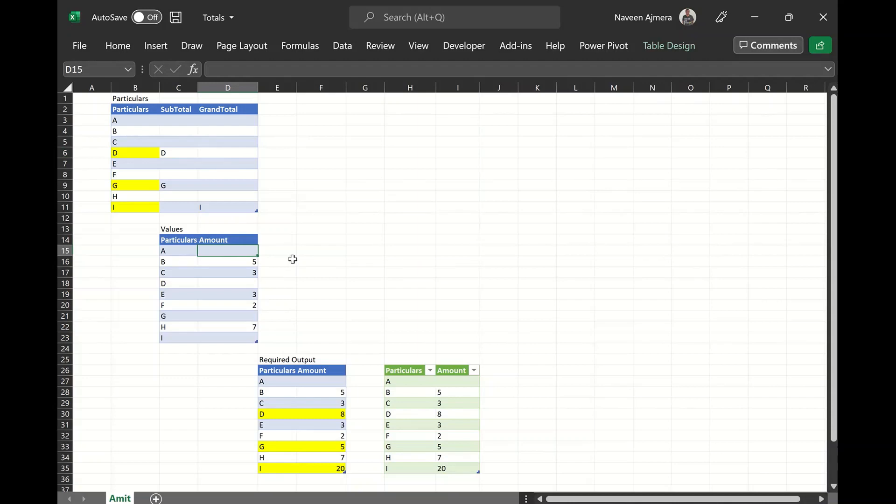
text(10)
key(Return)
click(423, 401)
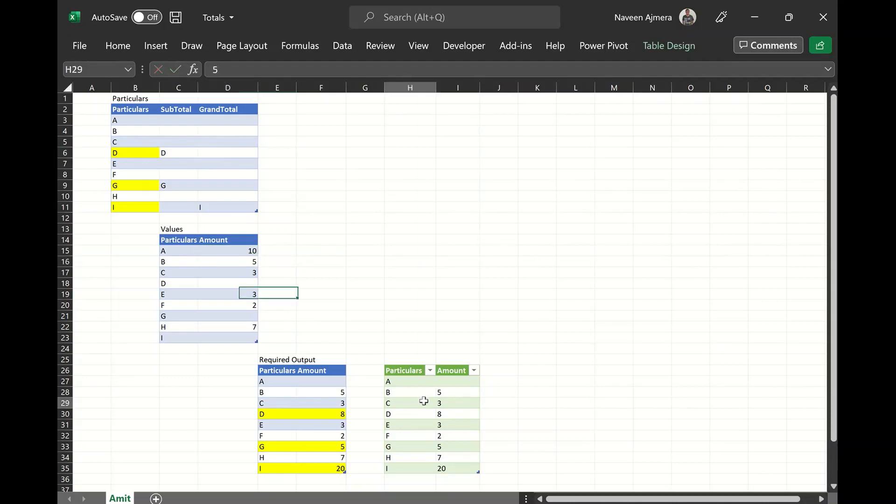
right_click(423, 401)
click(451, 230)
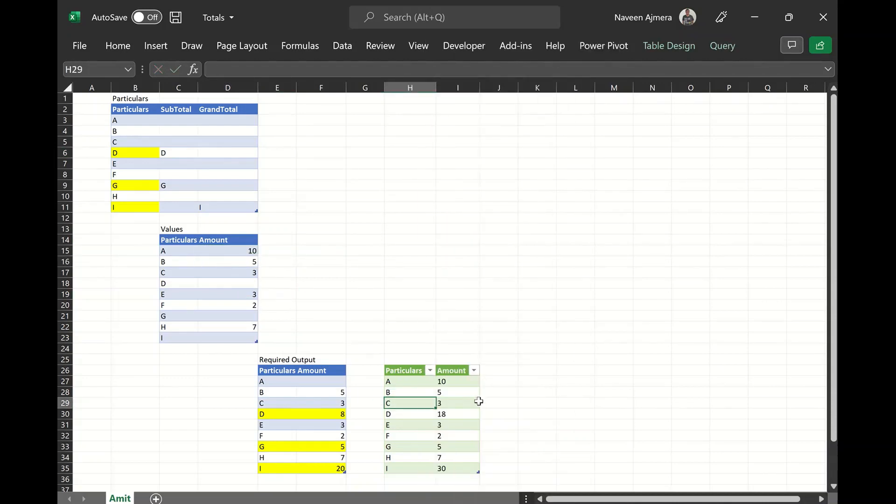
click(459, 412)
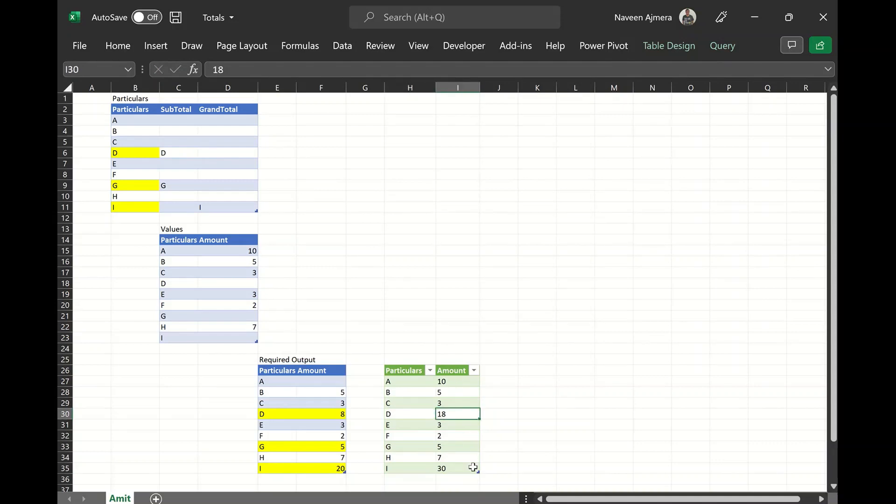
click(462, 469)
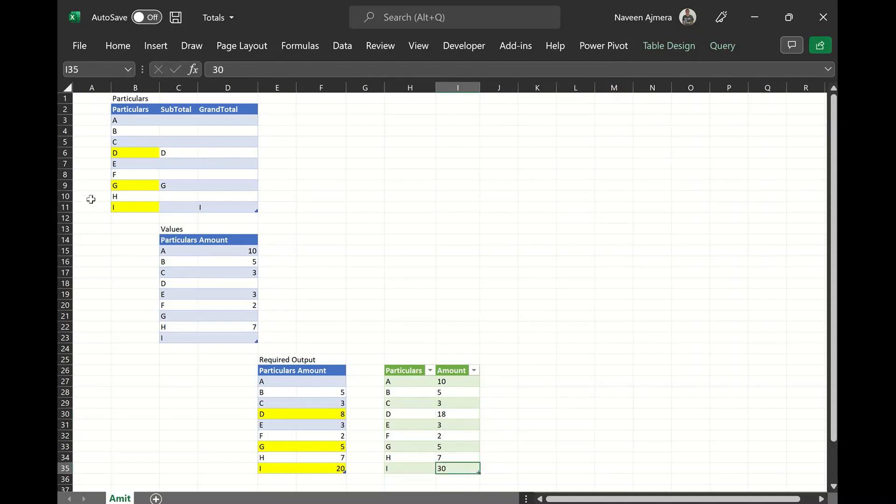
Insert a sheet row above D in the Particulars table and enter N as its particular
click(65, 153)
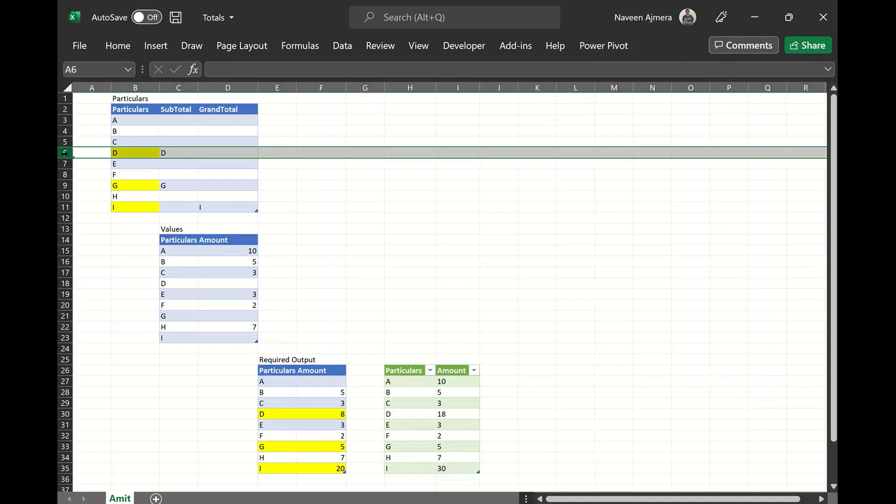
right_click(65, 152)
click(105, 275)
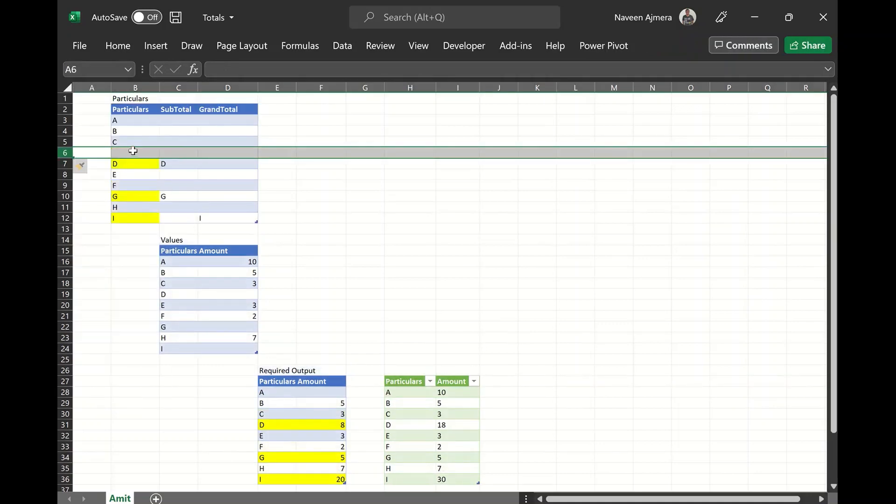
click(141, 153)
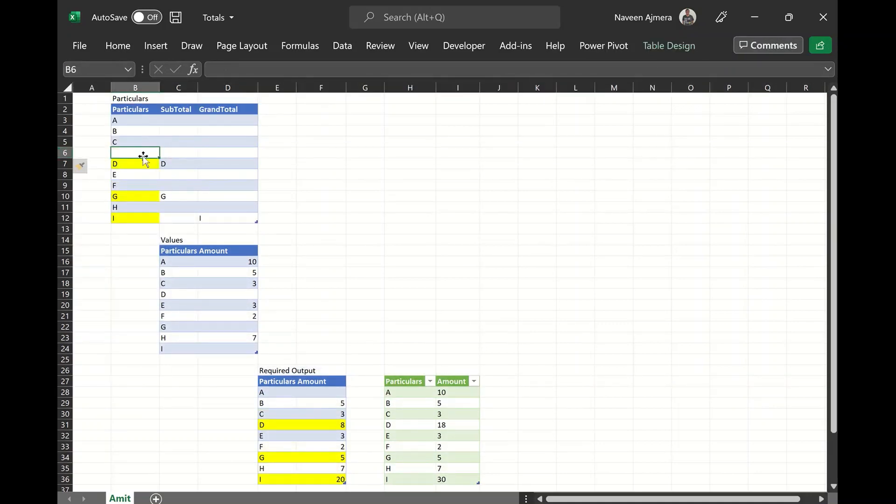
text(N)
key(Tab)
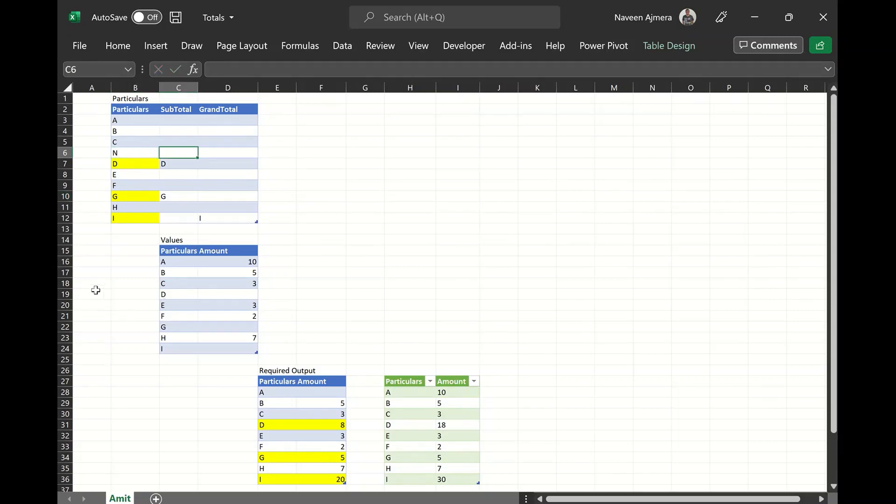
Insert a sheet row above D in the Values table and enter N with an amount of 5
right_click(65, 294)
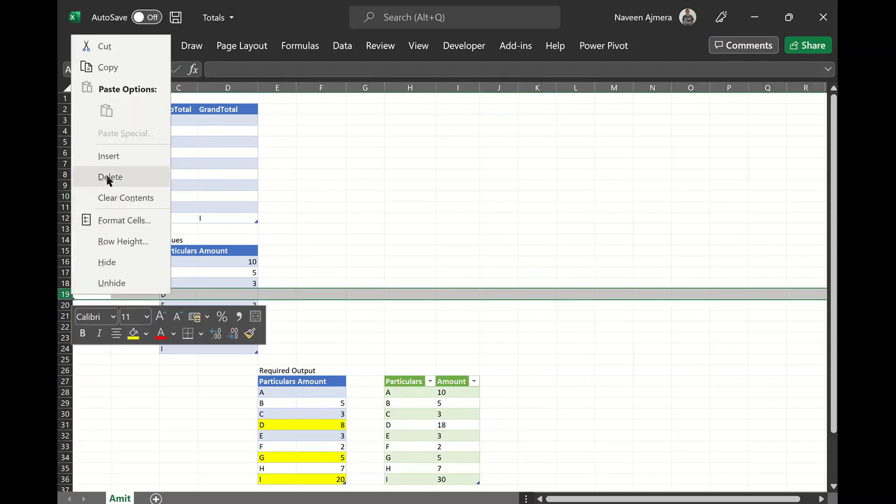
click(117, 161)
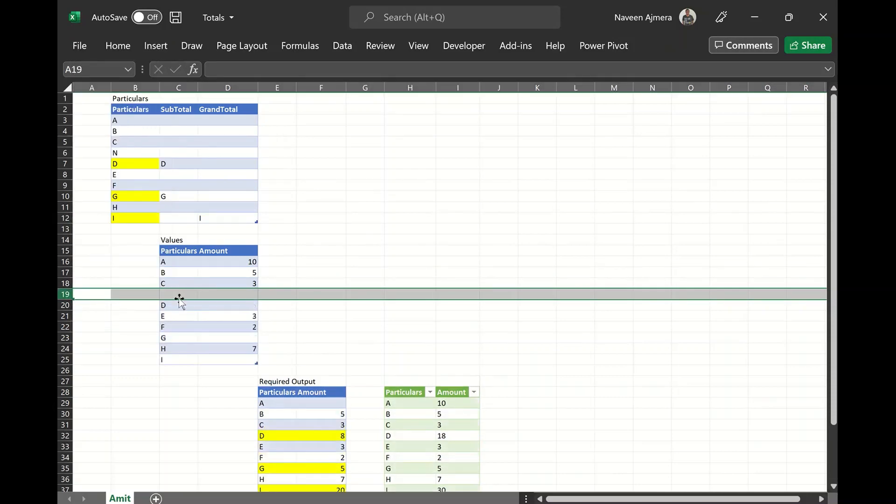
click(185, 296)
text(N)
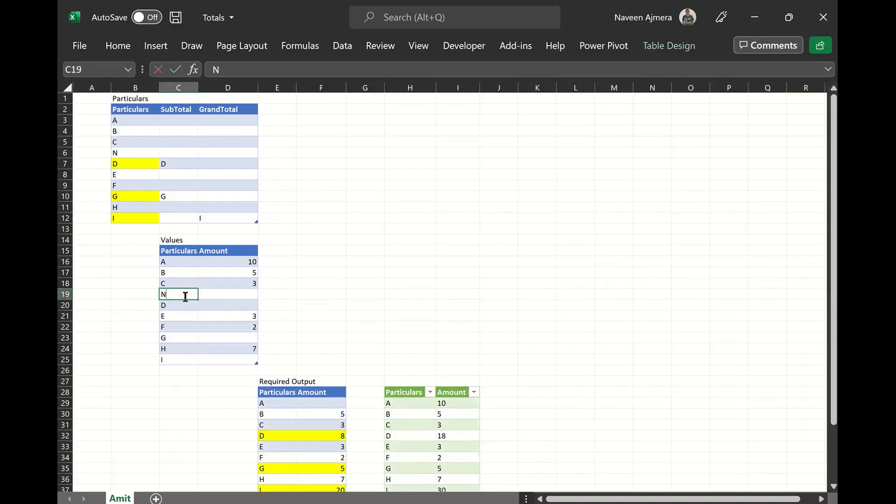
key(Tab)
text(5)
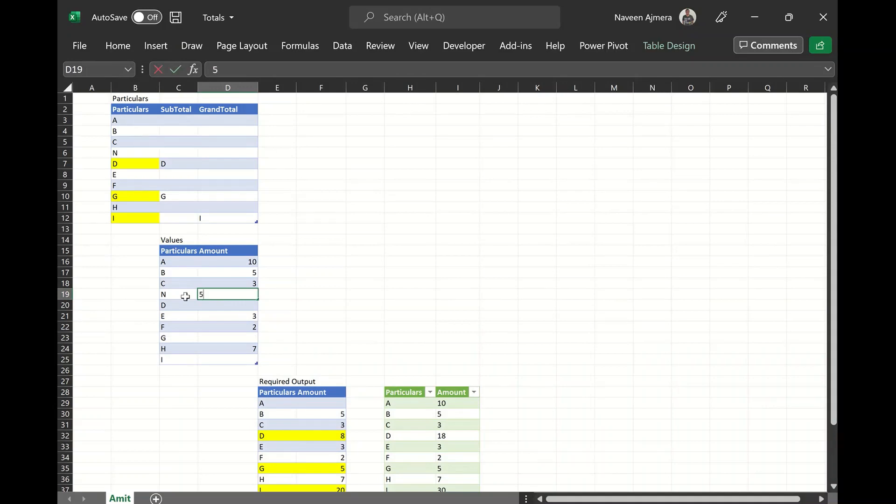
click(322, 370)
Refresh the loaded output table to include the new N row, and check the amounts for N, D and I
scroll(391, 374, down, 2)
right_click(391, 374)
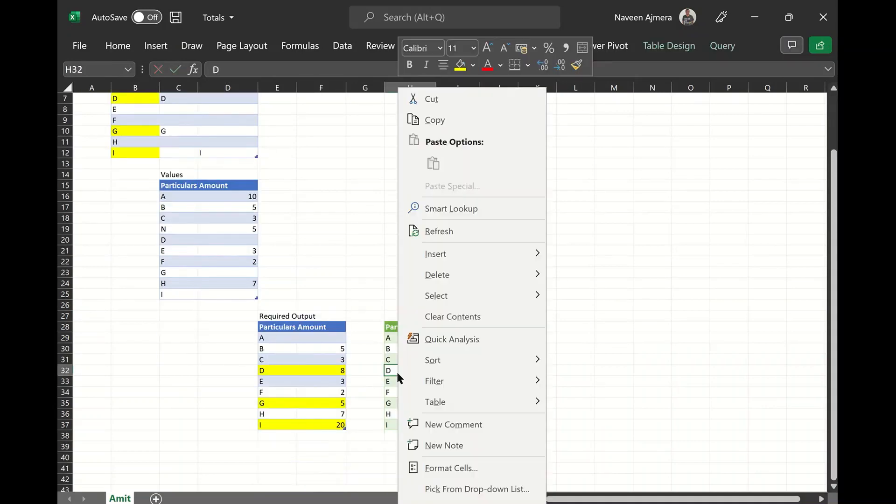
click(442, 236)
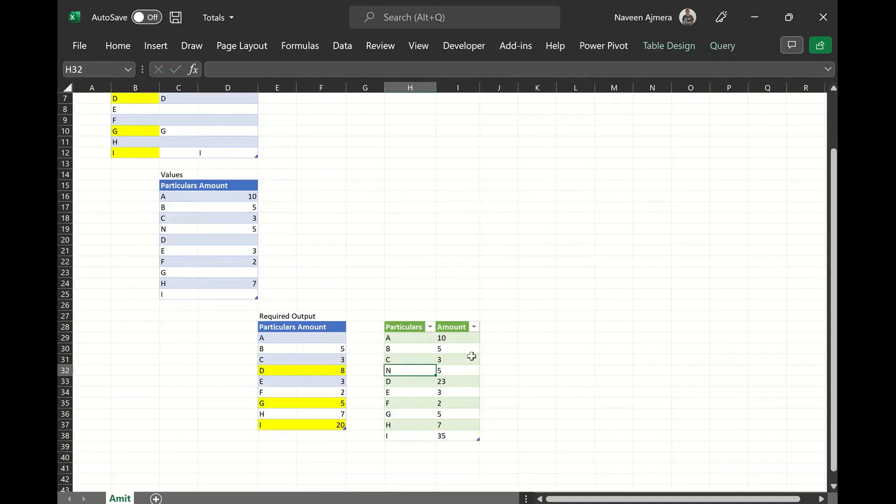
click(453, 370)
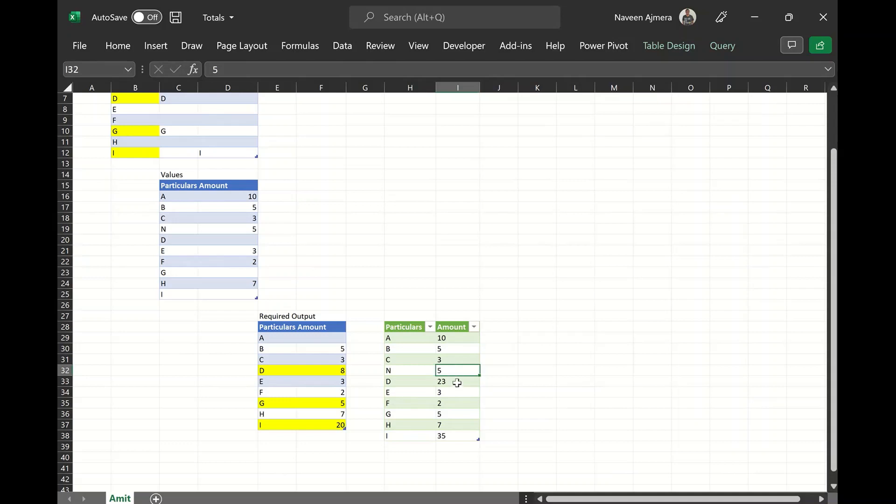
click(457, 381)
click(458, 435)
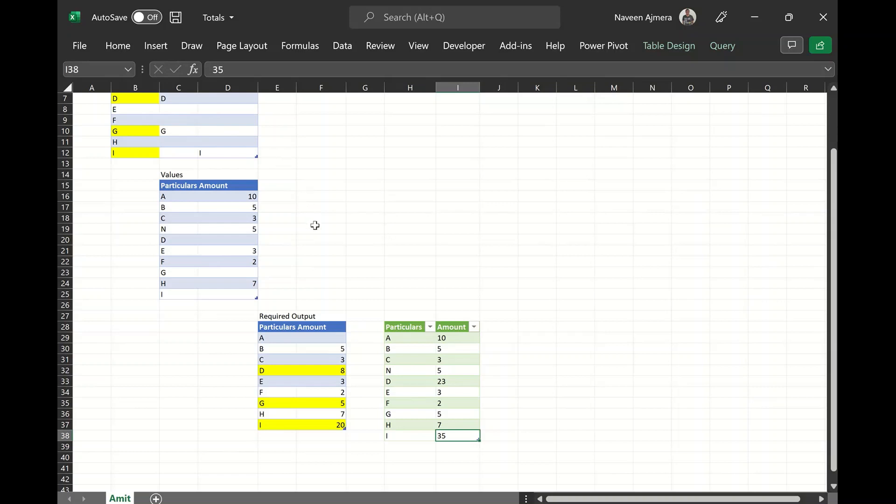
scroll(347, 280, up, 1)
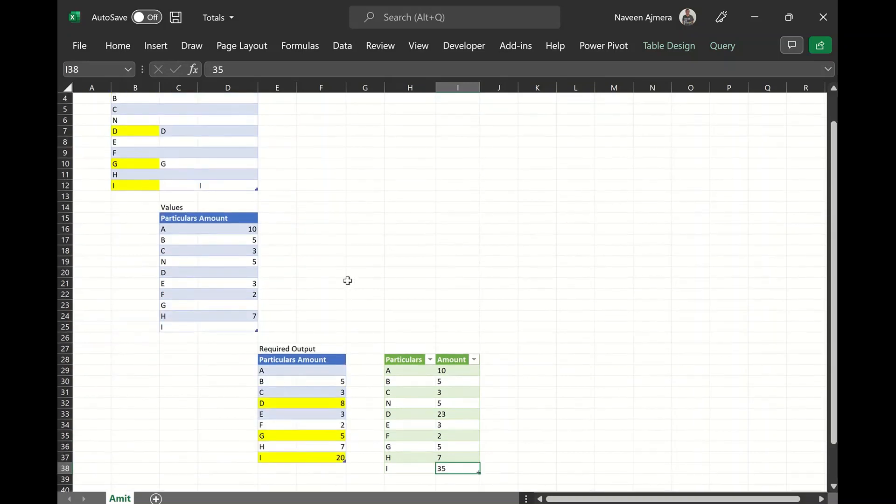